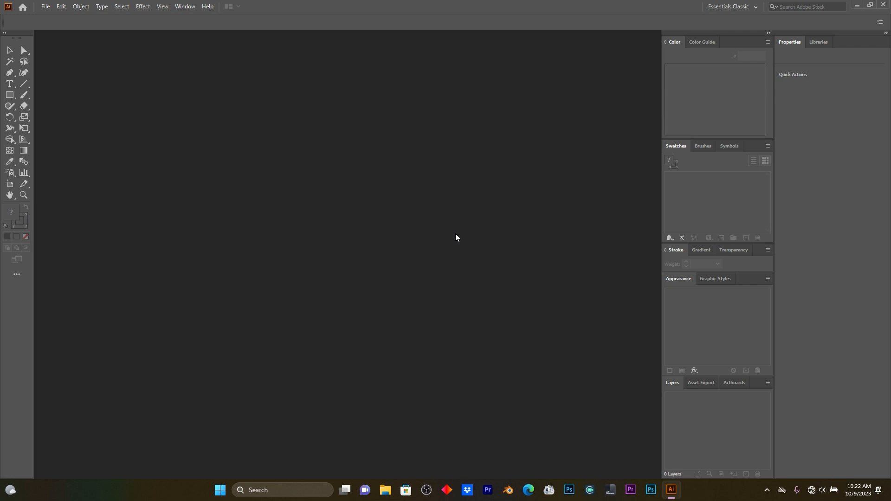
- Open the settings for creating a new document
{"action": "left_click", "coordinate": [43, 7]}
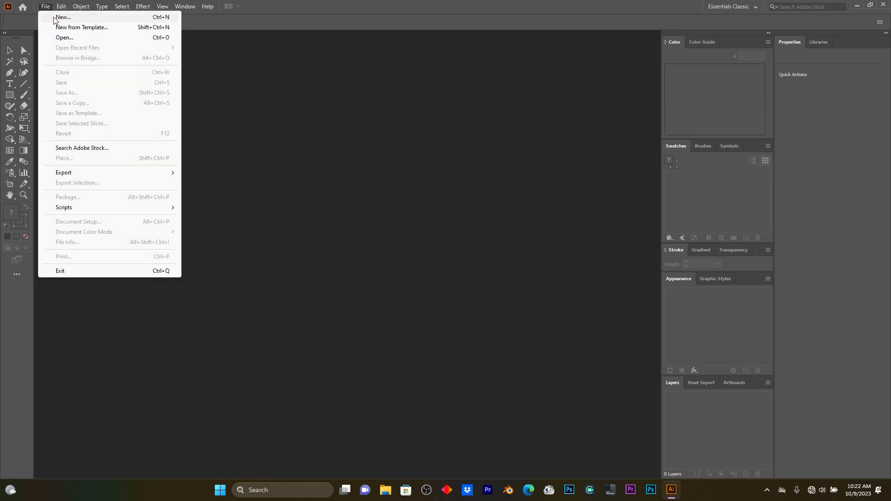
{"action": "left_click", "coordinate": [54, 17]}
{"action": "left_click_drag", "start_coordinate": [312, 54], "coordinate": [344, 82]}
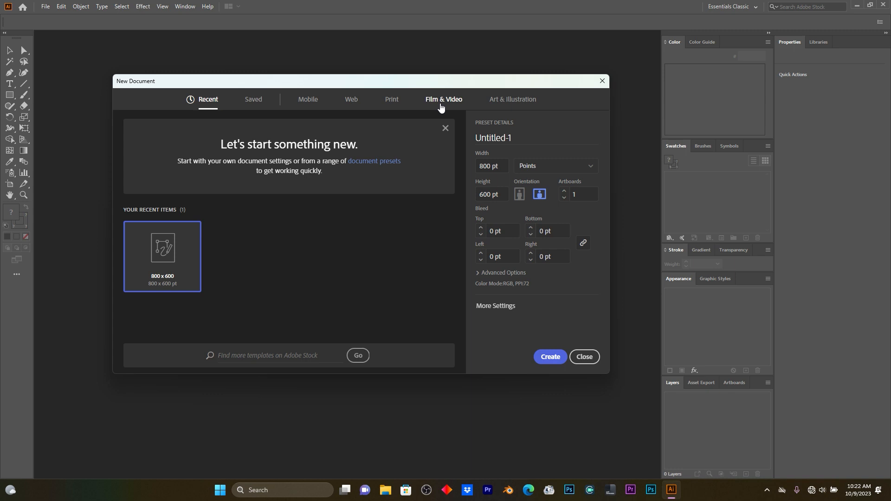
- Look through the Art & Illustration, Film & Video, Print, Web and Mobile document presets, ending on the recent items
{"action": "left_click", "coordinate": [516, 100]}
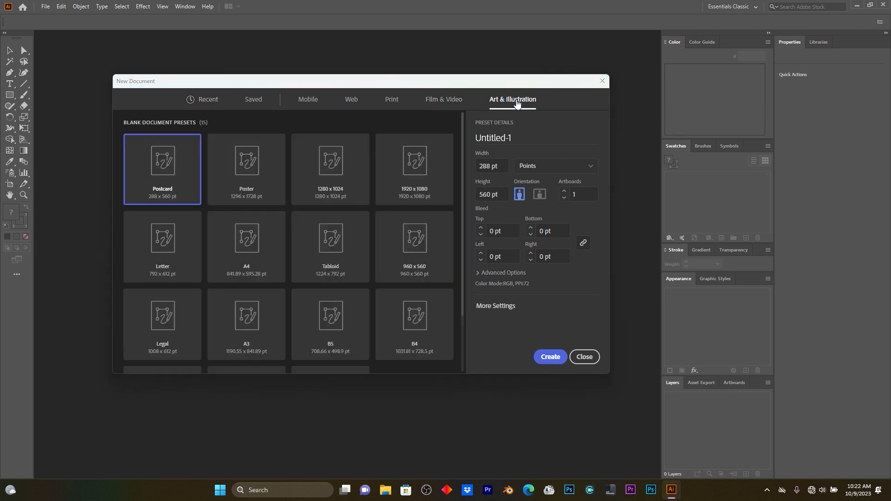
{"action": "scroll", "coordinate": [215, 180], "scroll_direction": "down", "scroll_amount": 1}
{"action": "scroll", "coordinate": [215, 179], "scroll_direction": "down", "scroll_amount": 2}
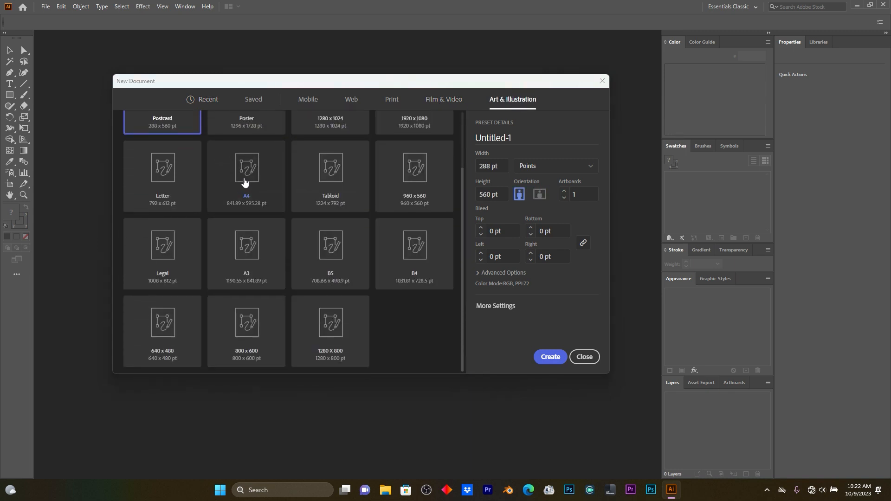
{"action": "left_click", "coordinate": [441, 100]}
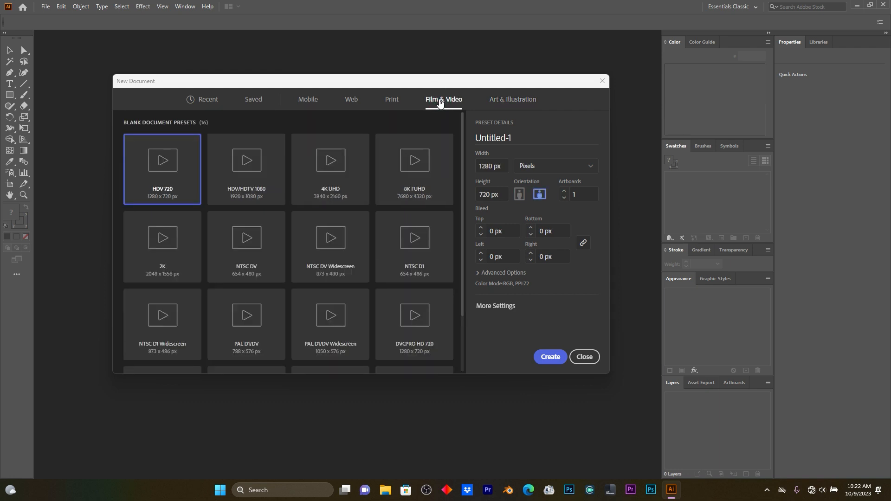
{"action": "left_click", "coordinate": [390, 103]}
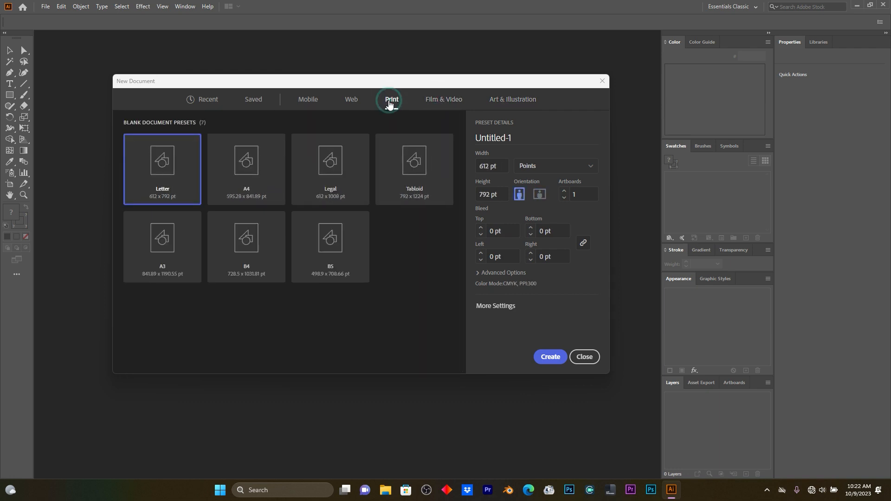
{"action": "left_click", "coordinate": [353, 100]}
{"action": "left_click", "coordinate": [309, 101]}
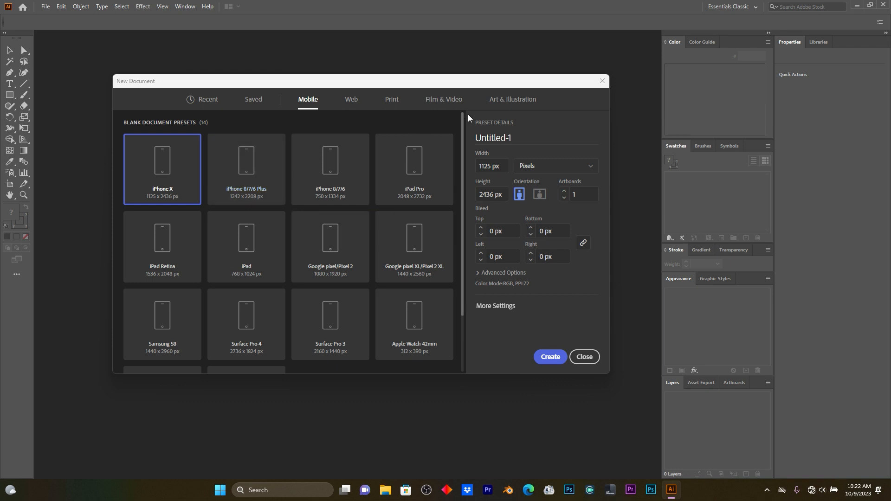
{"action": "left_click", "coordinate": [208, 100]}
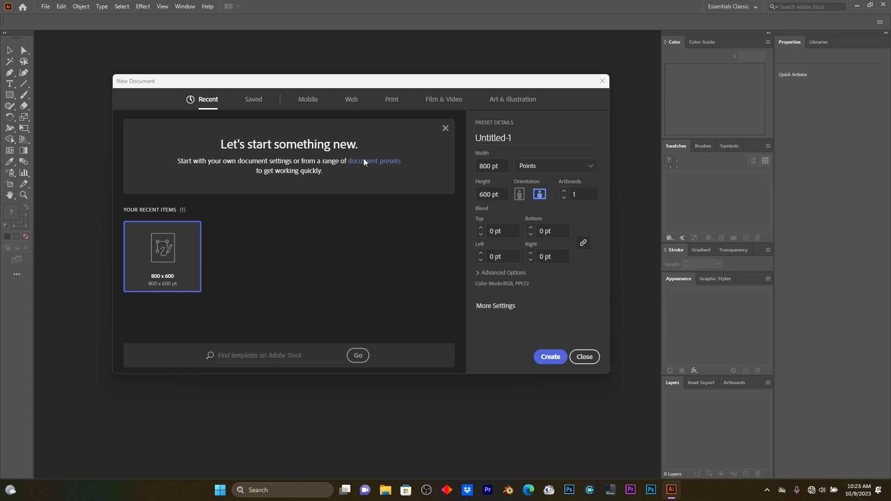
{"action": "left_click", "coordinate": [513, 99]}
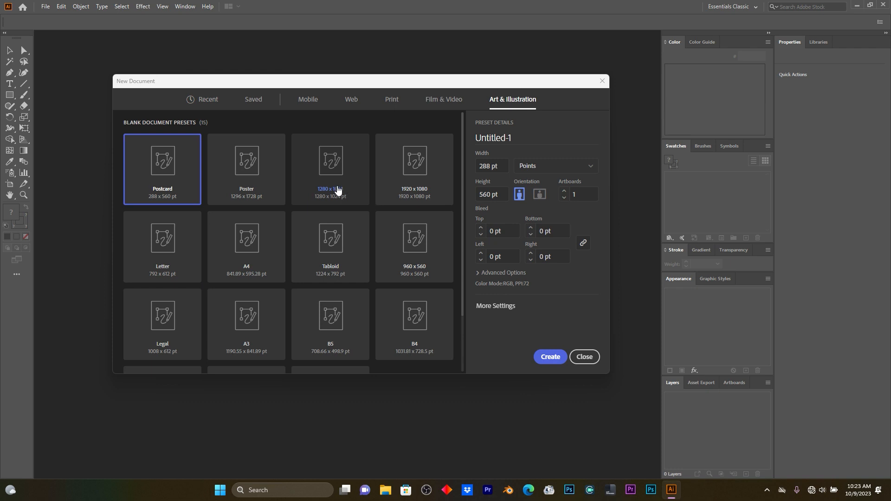
{"action": "left_click", "coordinate": [391, 100]}
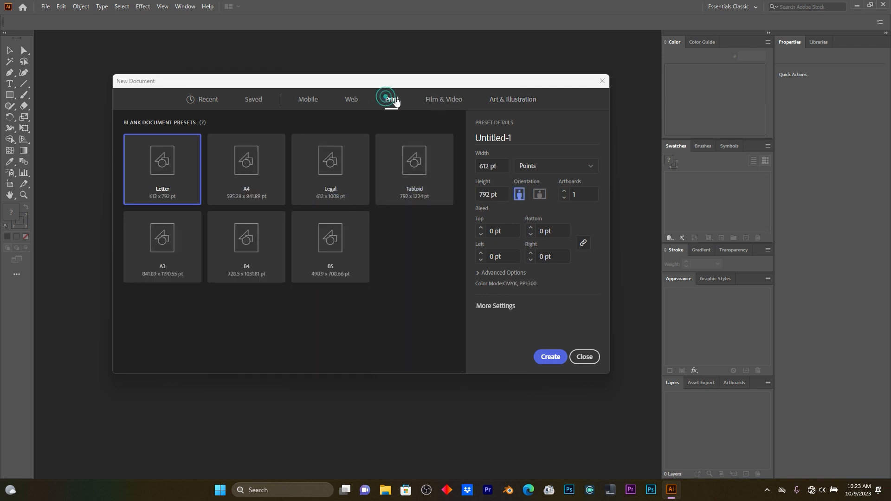
{"action": "left_click", "coordinate": [433, 100]}
{"action": "left_click", "coordinate": [511, 100]}
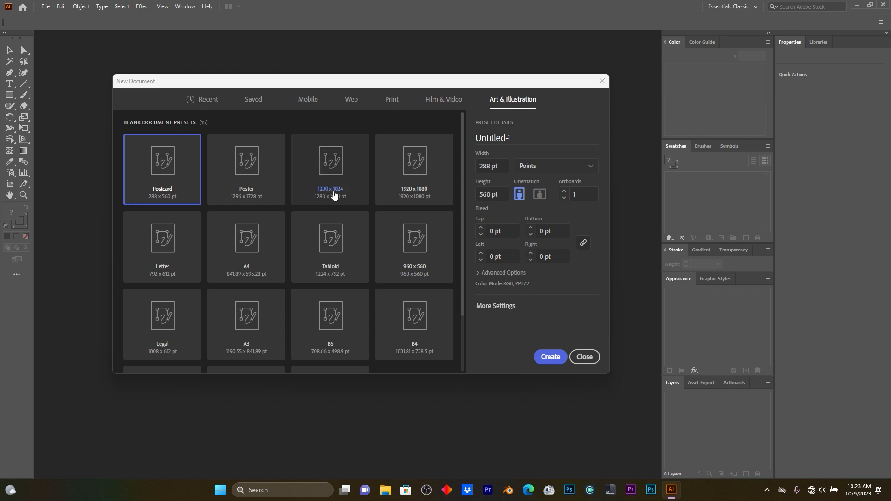
{"action": "left_click", "coordinate": [209, 103]}
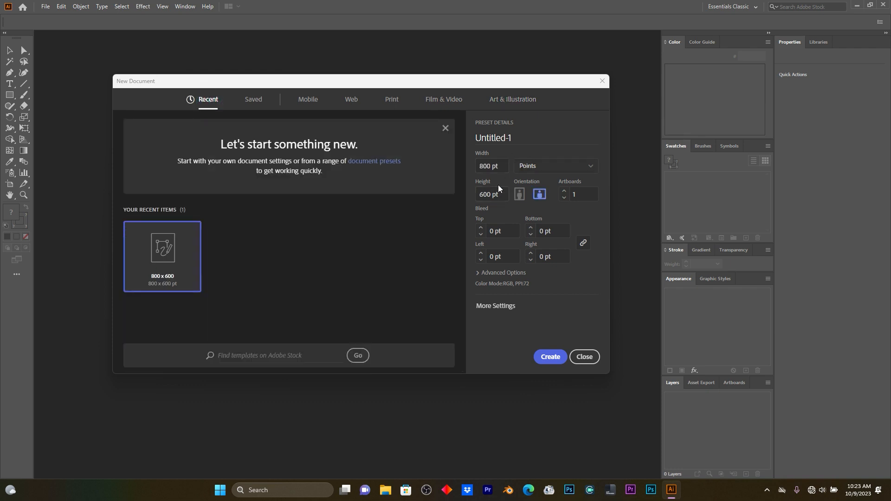
- Name the new document LOGO and set its size to 1920 pt wide by 1080 pt high
{"action": "left_click", "coordinate": [502, 135]}
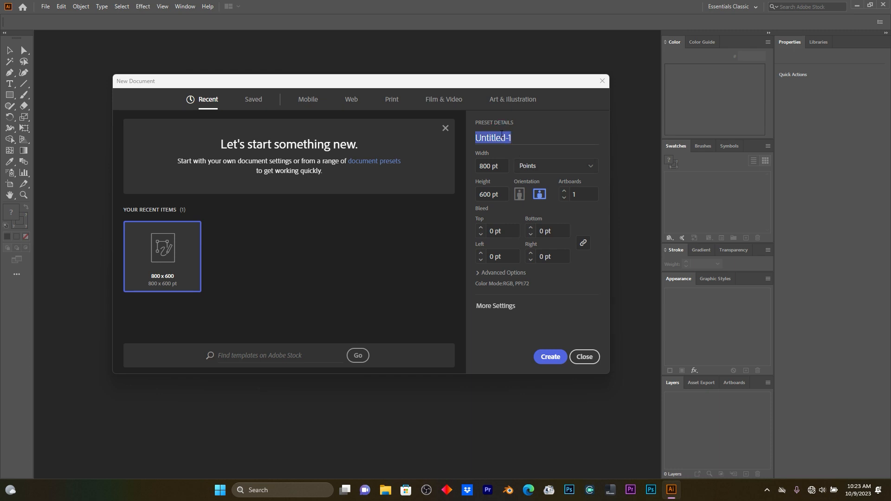
{"action": "type", "text": "LOGO"}
{"action": "left_click", "coordinate": [475, 166]}
{"action": "left_click_drag", "start_coordinate": [475, 166], "coordinate": [467, 166]}
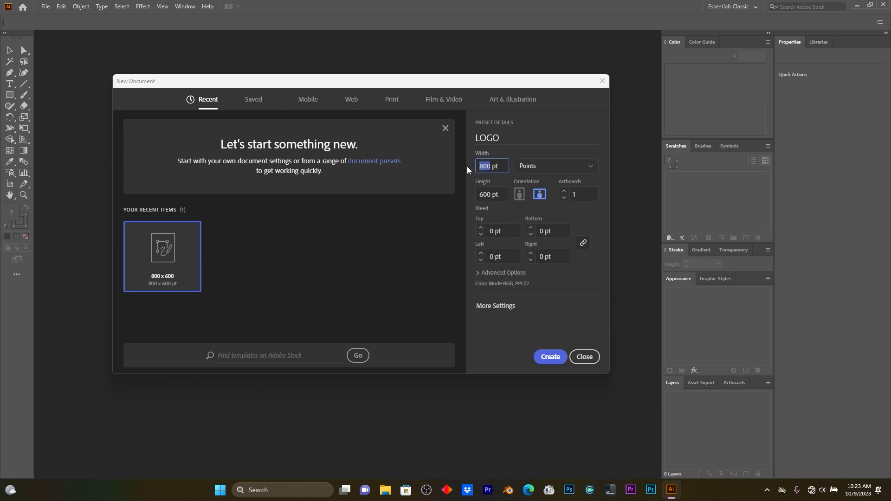
{"action": "type", "text": "1920"}
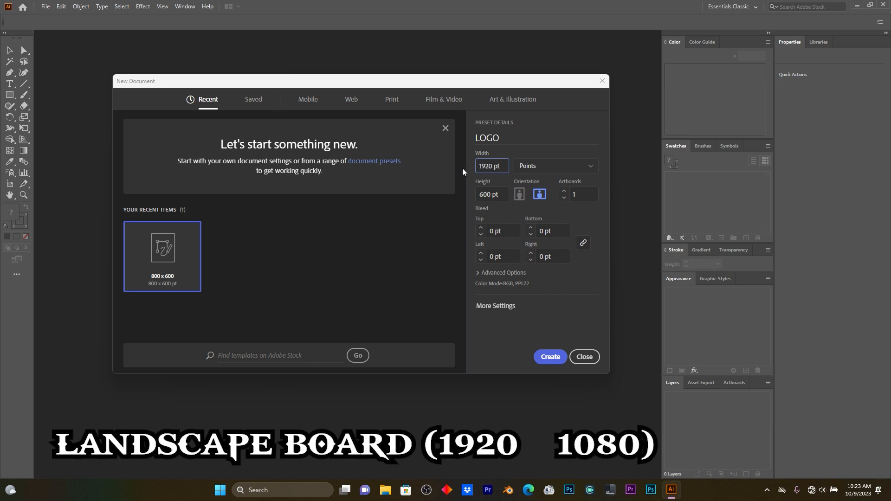
{"action": "left_click_drag", "start_coordinate": [488, 194], "coordinate": [462, 197]}
{"action": "type", "text": "1080"}
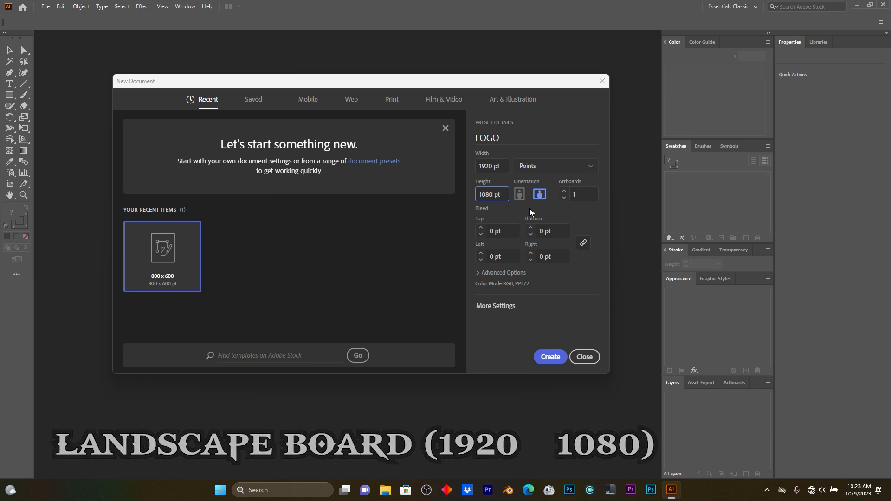
- Choose RGB Color as the color mode in the advanced options and create the document
{"action": "left_click", "coordinate": [584, 194]}
{"action": "left_click", "coordinate": [558, 307]}
{"action": "left_click", "coordinate": [517, 273]}
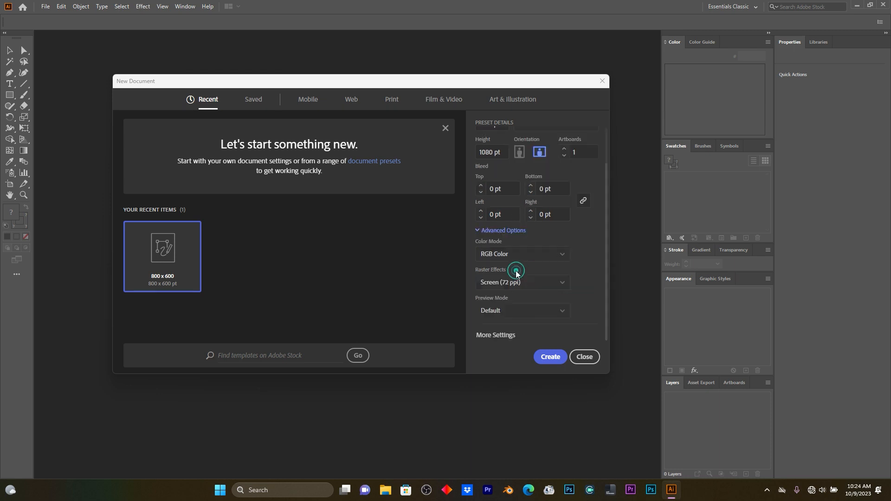
{"action": "left_click", "coordinate": [488, 255]}
{"action": "left_click", "coordinate": [503, 269]}
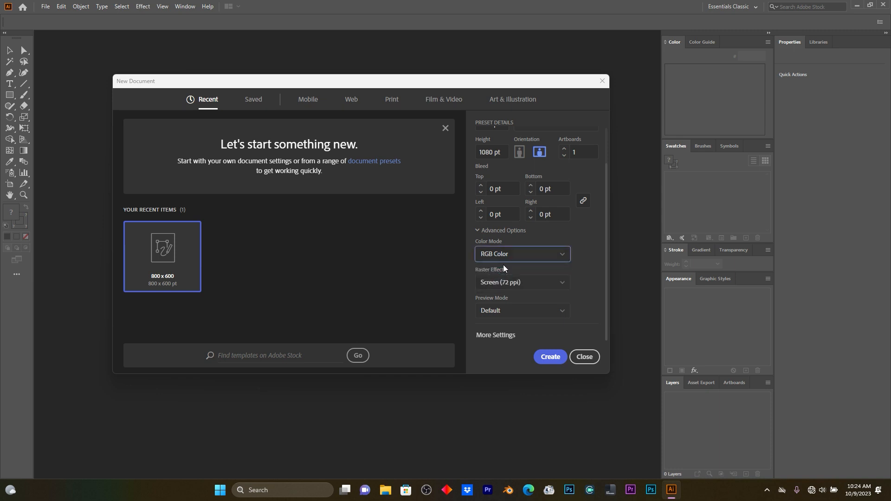
{"action": "left_click", "coordinate": [551, 358]}
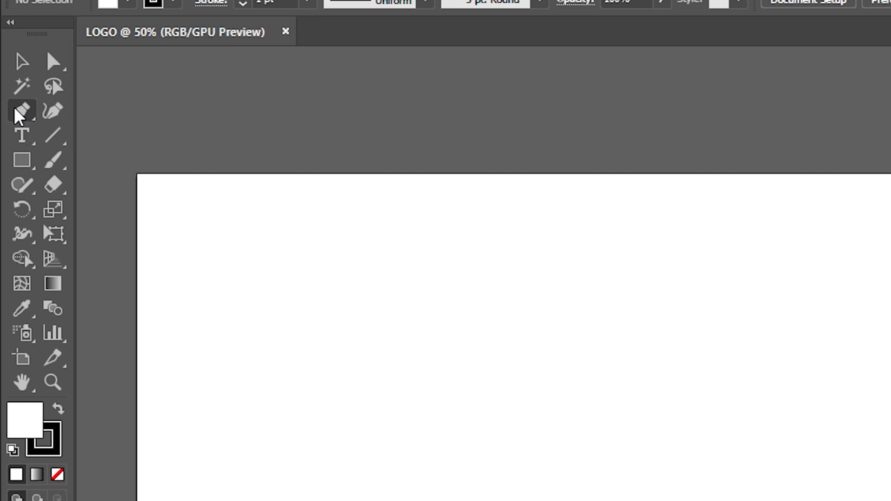
{"action": "left_click", "coordinate": [23, 166]}
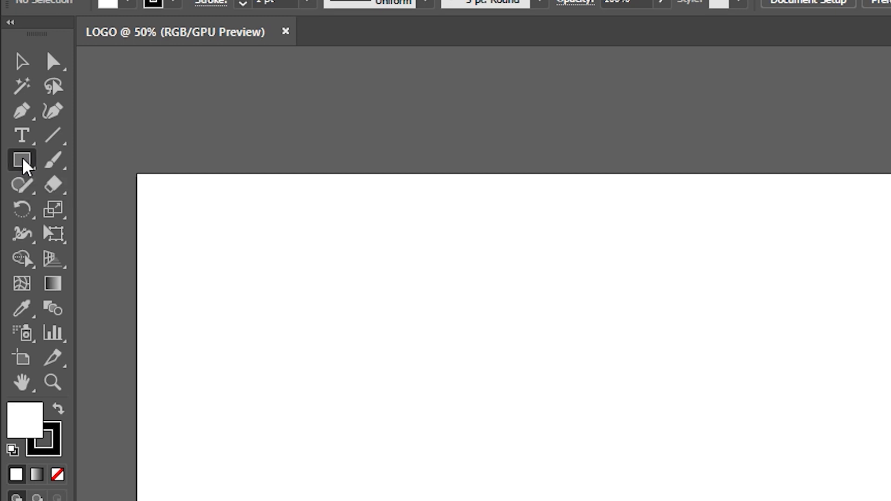
{"action": "left_click", "coordinate": [33, 175]}
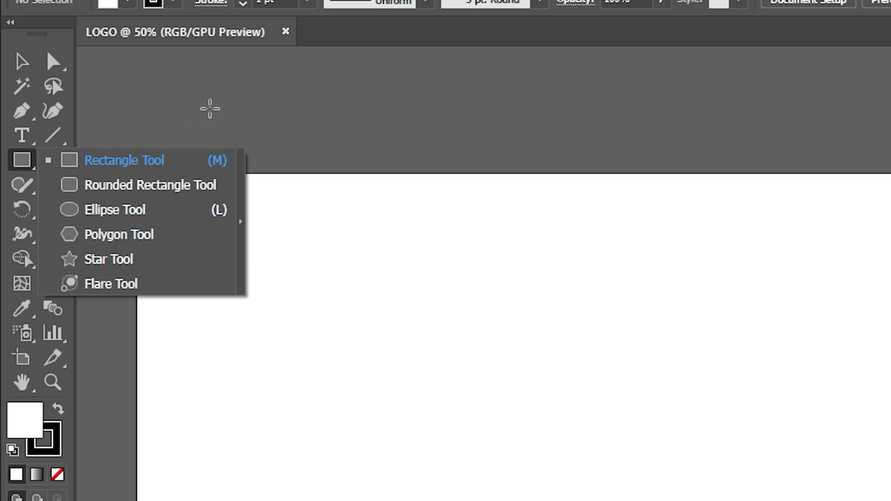
{"action": "left_click", "coordinate": [209, 110]}
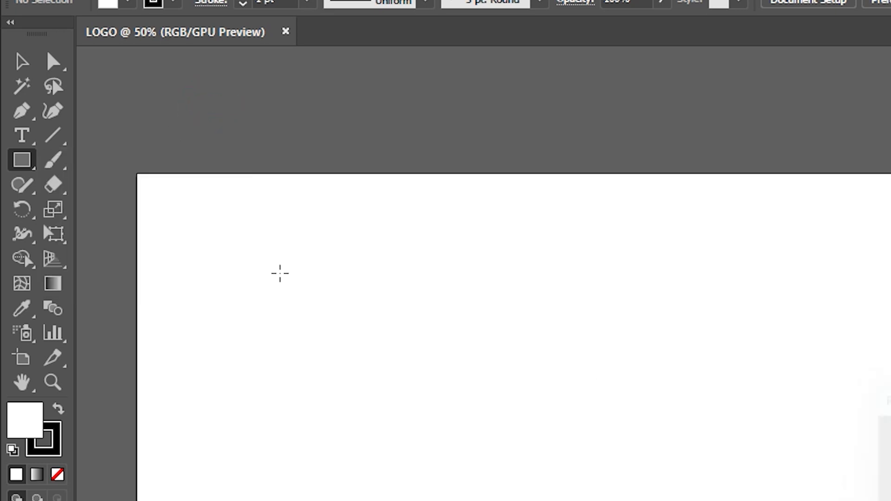
{"action": "left_click", "coordinate": [53, 184]}
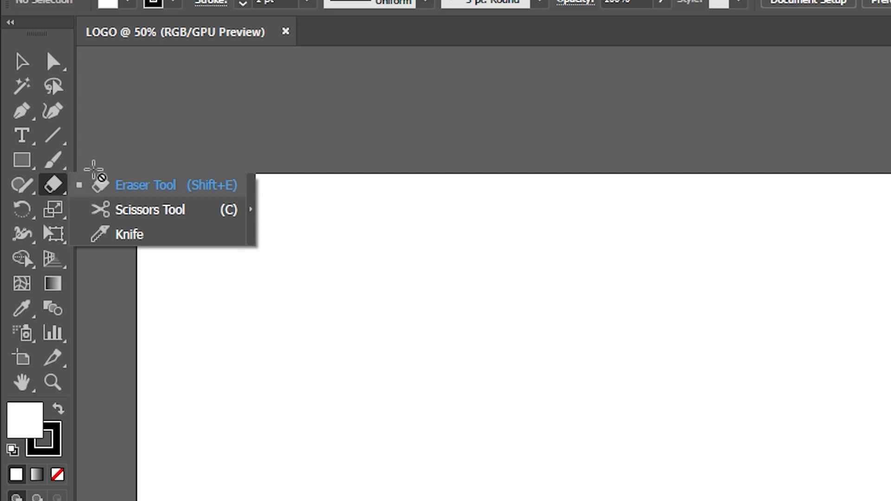
{"action": "left_click", "coordinate": [109, 155]}
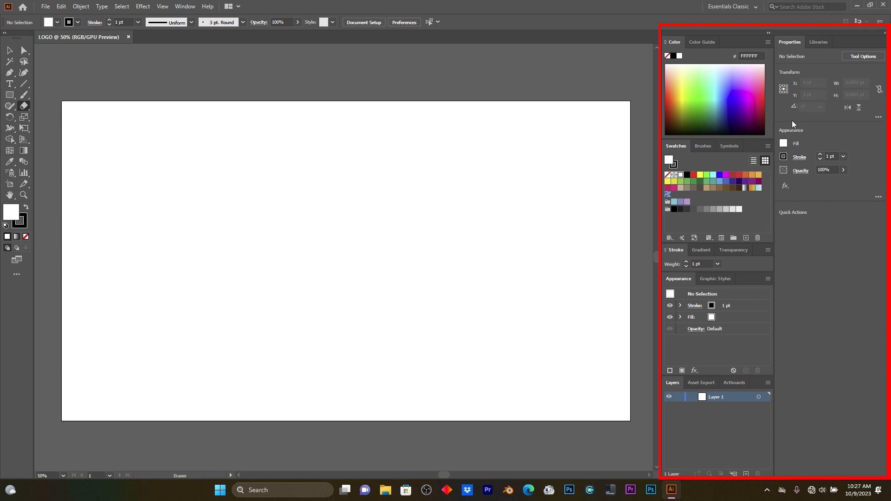
- Collapse the dock holding the Color, Swatches, Stroke, Appearance and Layers panels to icons
{"action": "left_click", "coordinate": [768, 33]}
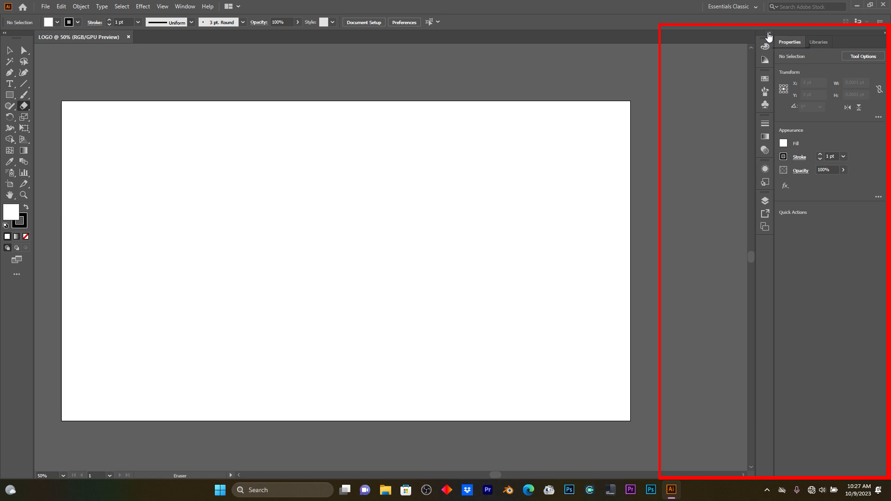
{"action": "left_click", "coordinate": [768, 33]}
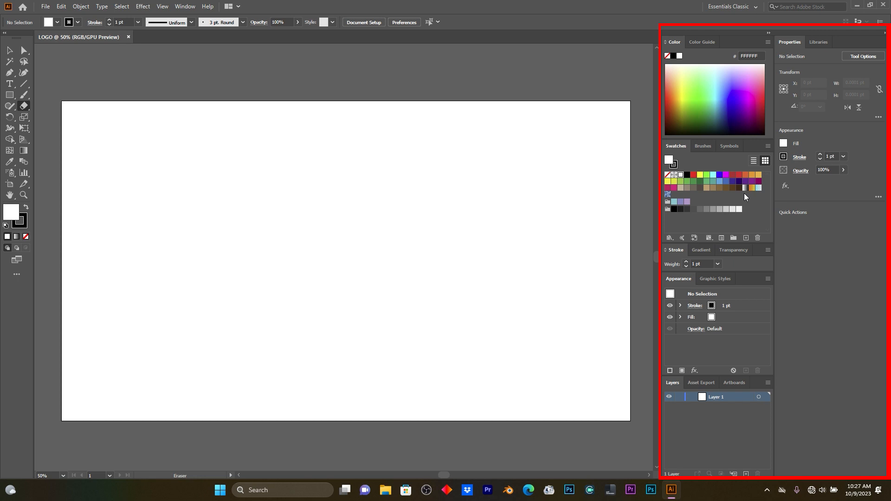
{"action": "left_click", "coordinate": [769, 34]}
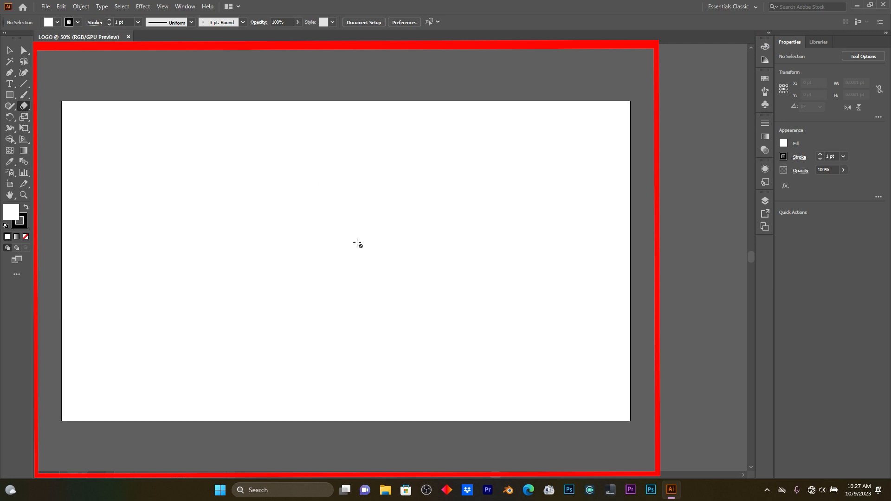
{"action": "scroll", "coordinate": [296, 205], "scroll_direction": "down", "scroll_amount": 1}
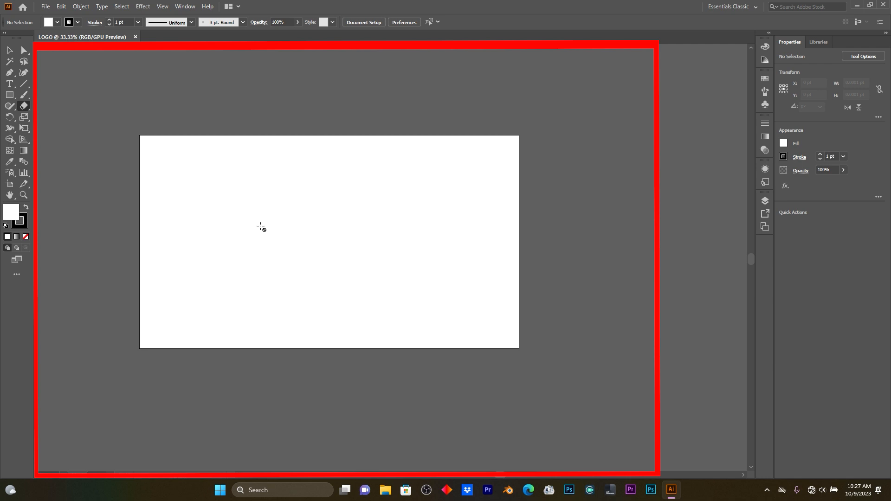
{"action": "scroll", "coordinate": [261, 227], "scroll_direction": "up", "scroll_amount": 1}
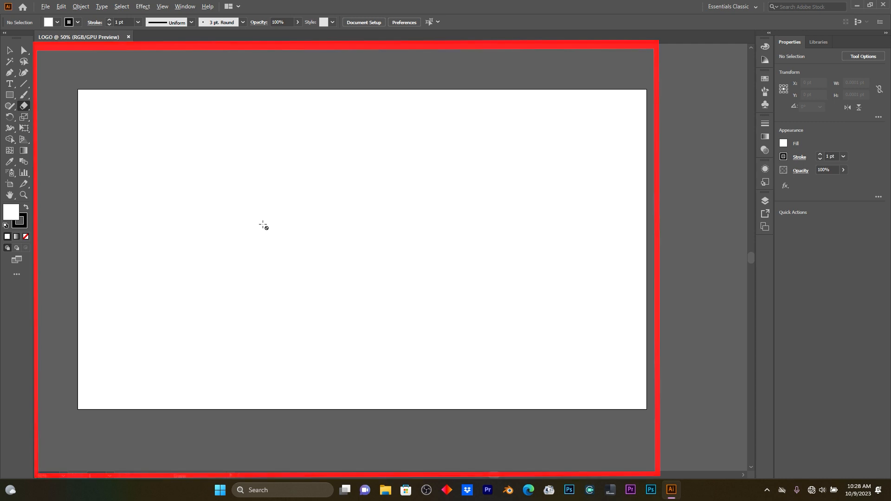
{"action": "scroll", "coordinate": [264, 226], "scroll_direction": "up", "scroll_amount": 1}
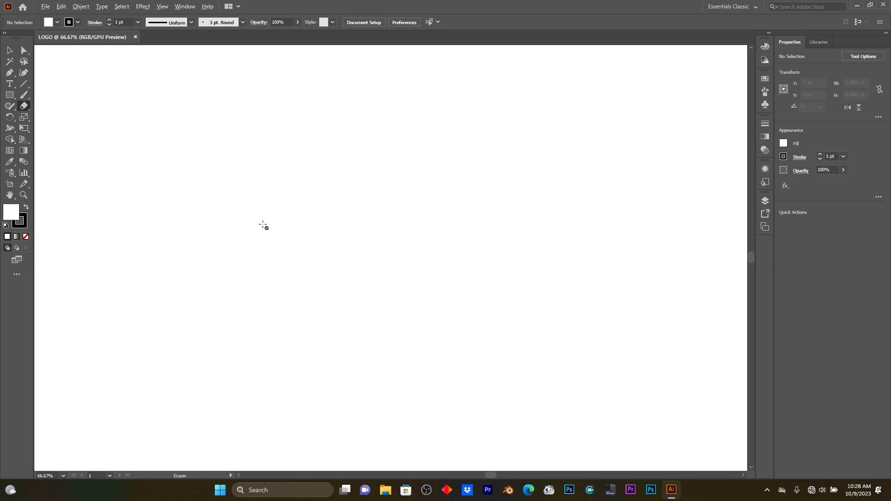
{"action": "scroll", "coordinate": [263, 226], "scroll_direction": "down", "scroll_amount": 1}
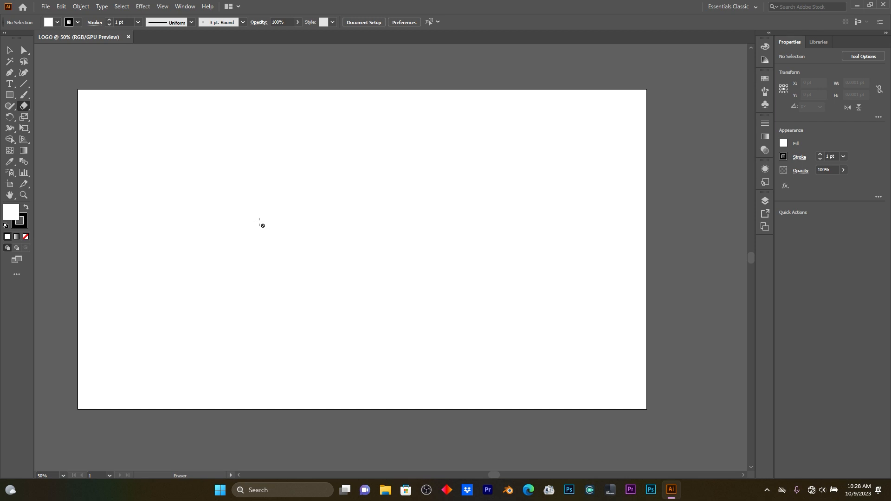
- Draw a perfect circle about 837 pt in diameter with the Ellipse tool and move it slightly up and to the right
{"action": "left_click", "coordinate": [14, 97]}
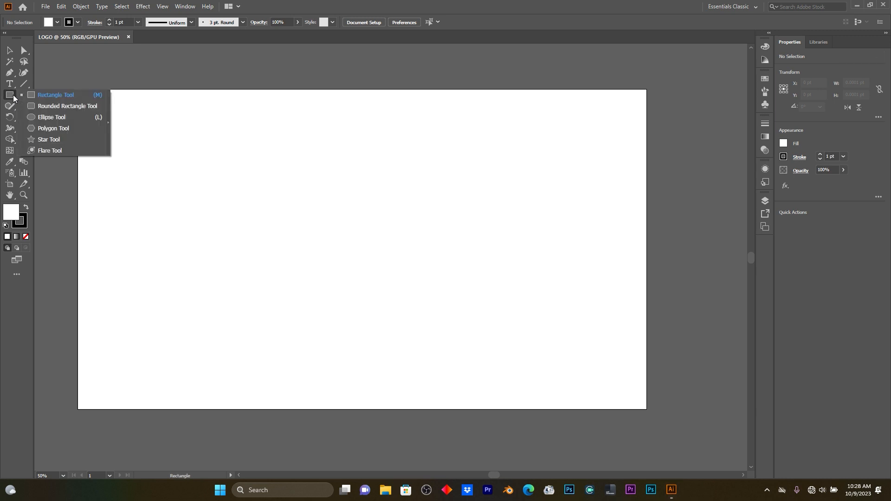
{"action": "left_click", "coordinate": [51, 117]}
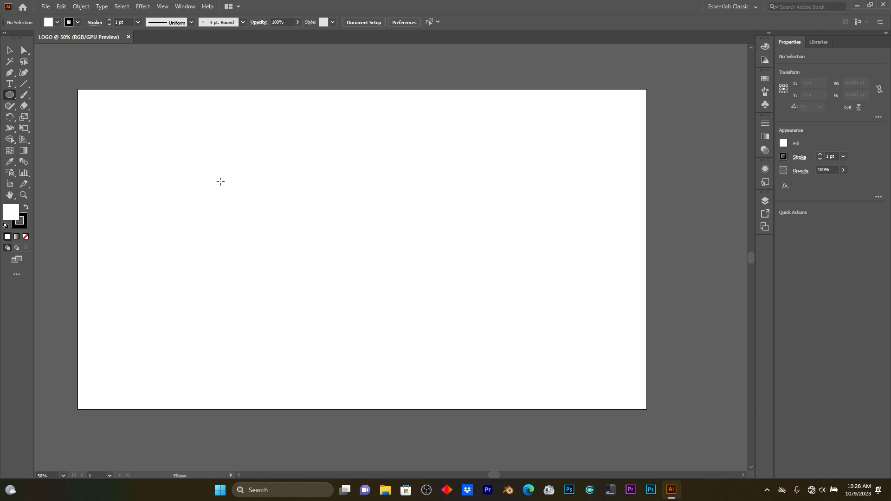
{"action": "left_click_drag", "start_coordinate": [235, 144], "coordinate": [485, 334]}
{"action": "key", "text": "shift"}
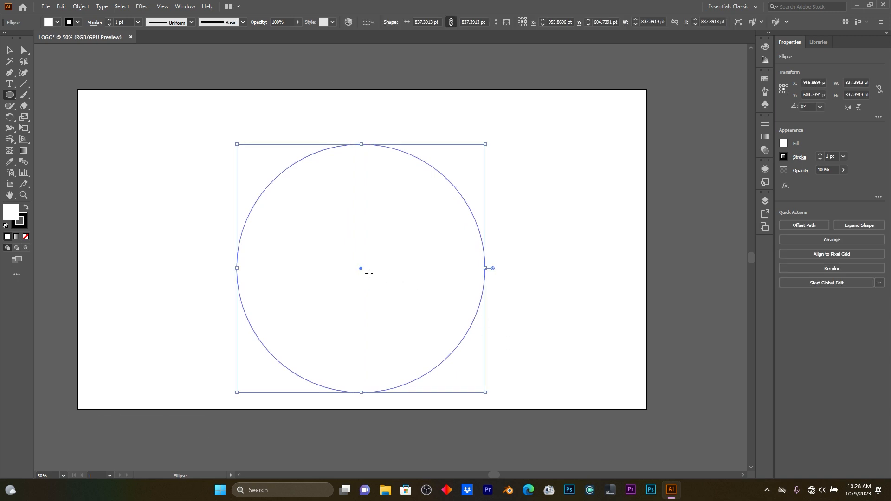
{"action": "left_click_drag", "start_coordinate": [362, 268], "coordinate": [371, 243]}
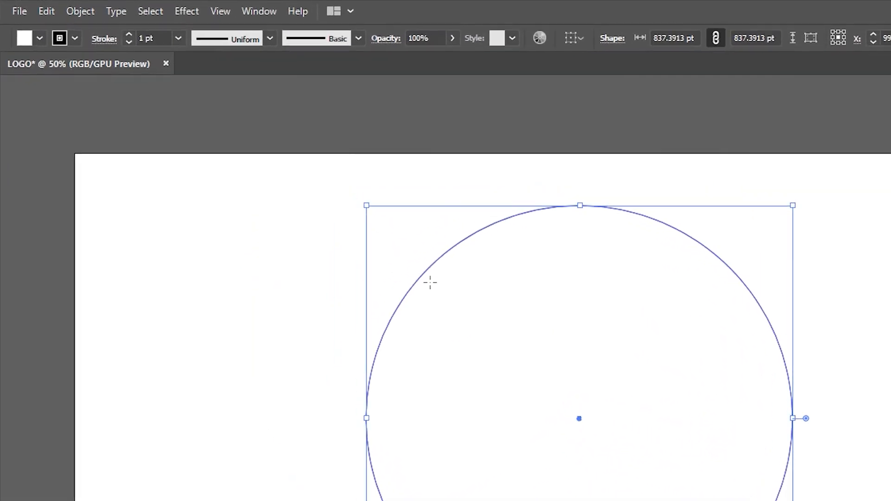
- Set the circle's stroke weight to 8 pt
{"action": "left_click", "coordinate": [138, 41]}
{"action": "left_click", "coordinate": [138, 41]}
{"action": "left_click", "coordinate": [137, 41]}
{"action": "left_click", "coordinate": [138, 41]}
{"action": "left_click", "coordinate": [138, 41]}
{"action": "left_click", "coordinate": [138, 41]}
{"action": "left_click", "coordinate": [138, 41]}
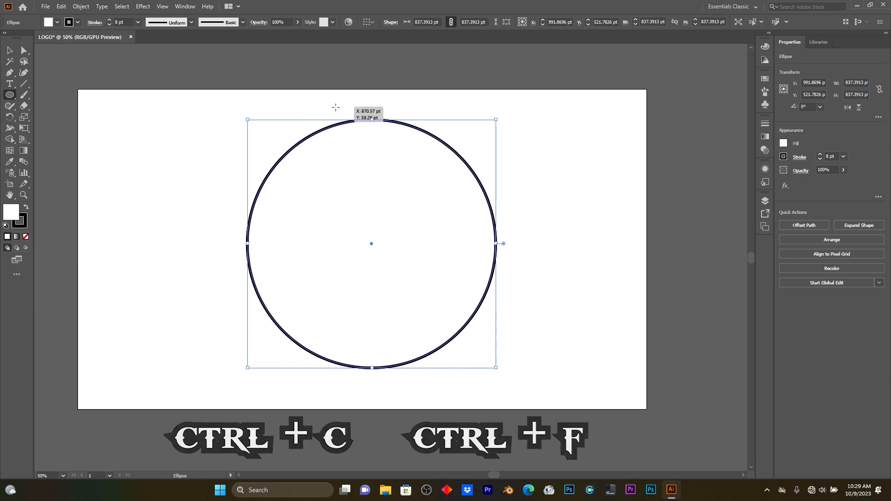
- Paste a copy of the circle in front, shrink it to about 603 pt in diameter and center it inside the original circle
{"action": "left_click_drag", "start_coordinate": [372, 119], "coordinate": [372, 154]}
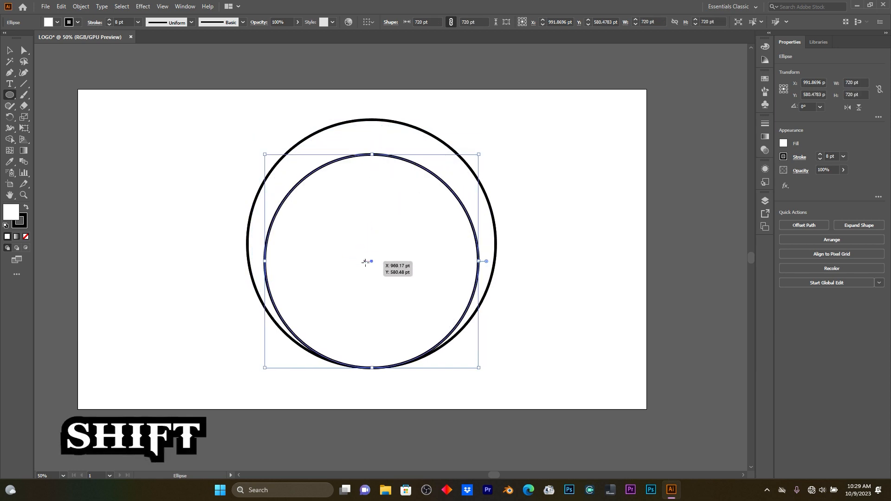
{"action": "left_click_drag", "start_coordinate": [372, 154], "coordinate": [372, 173]}
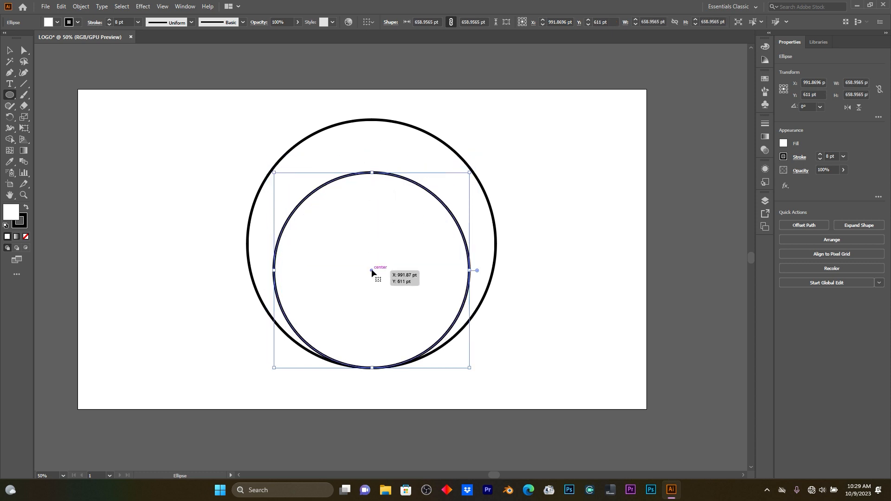
{"action": "left_click_drag", "start_coordinate": [371, 269], "coordinate": [372, 244]}
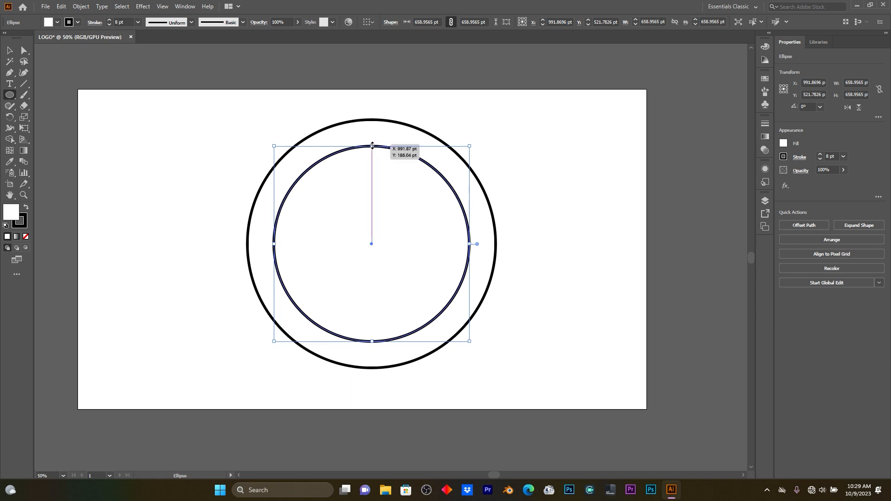
{"action": "left_click_drag", "start_coordinate": [372, 145], "coordinate": [370, 163]}
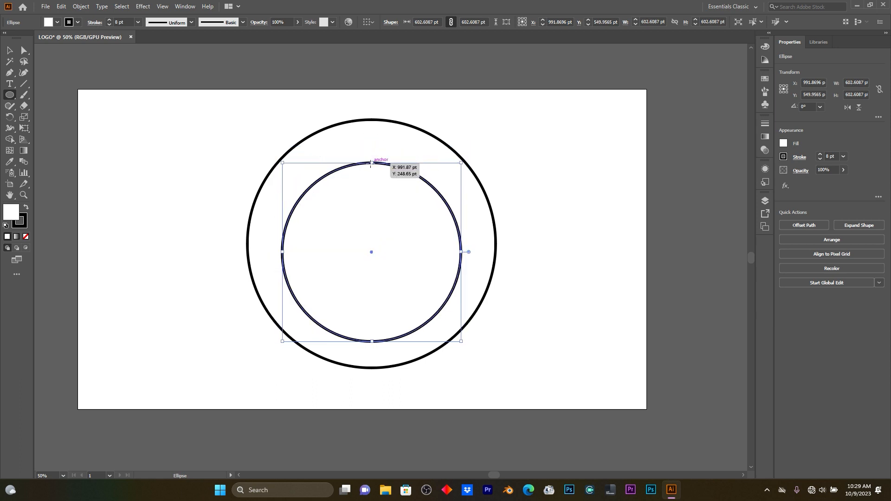
{"action": "left_click_drag", "start_coordinate": [371, 252], "coordinate": [370, 243]}
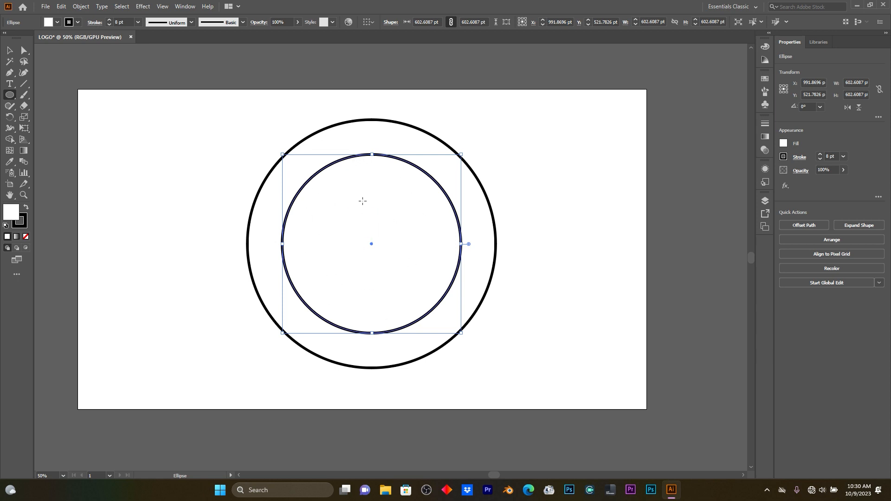
- Add the text SLOGON NAME along the inner circle with the Type on a Path tool
{"action": "left_click", "coordinate": [14, 85]}
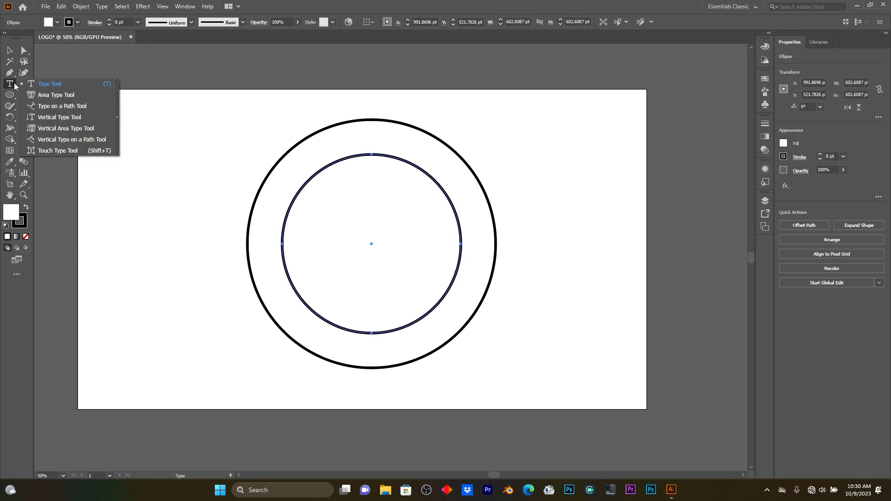
{"action": "left_click", "coordinate": [72, 107]}
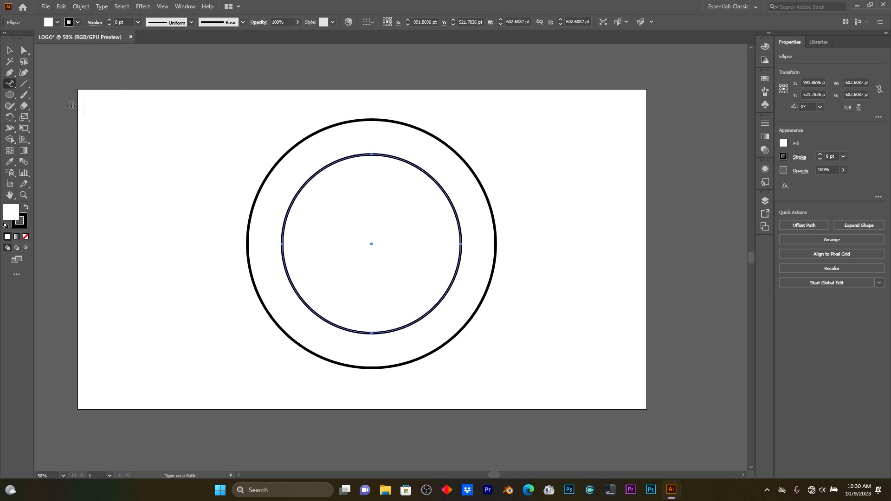
{"action": "left_click", "coordinate": [450, 94]}
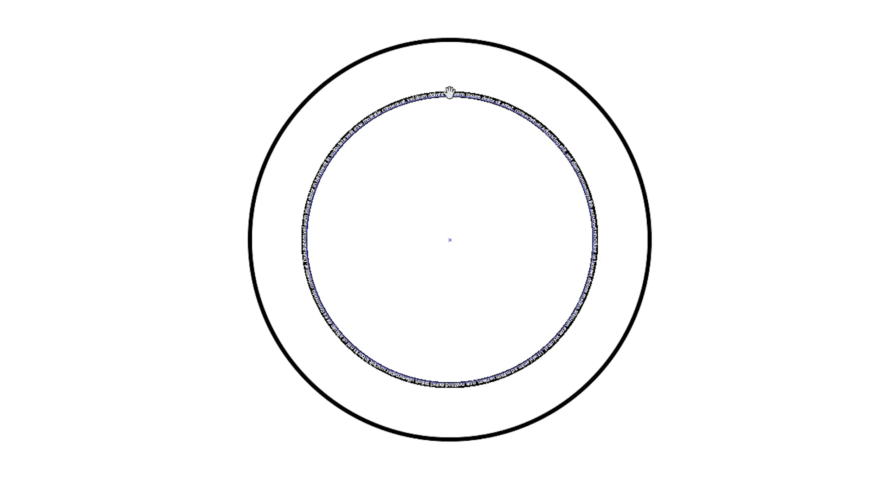
{"action": "scroll", "coordinate": [450, 91], "scroll_direction": "up", "scroll_amount": 1}
{"action": "scroll", "coordinate": [450, 91], "scroll_direction": "up", "scroll_amount": 1}
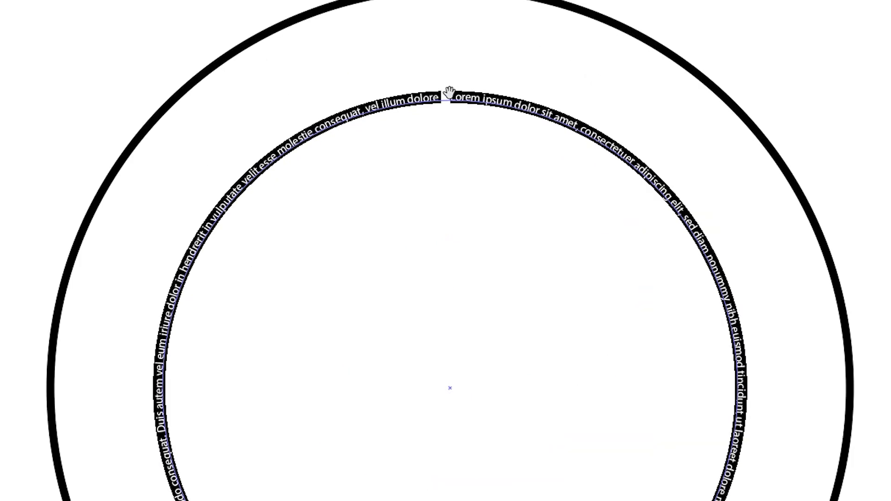
{"action": "scroll", "coordinate": [450, 91], "scroll_direction": "down", "scroll_amount": 1}
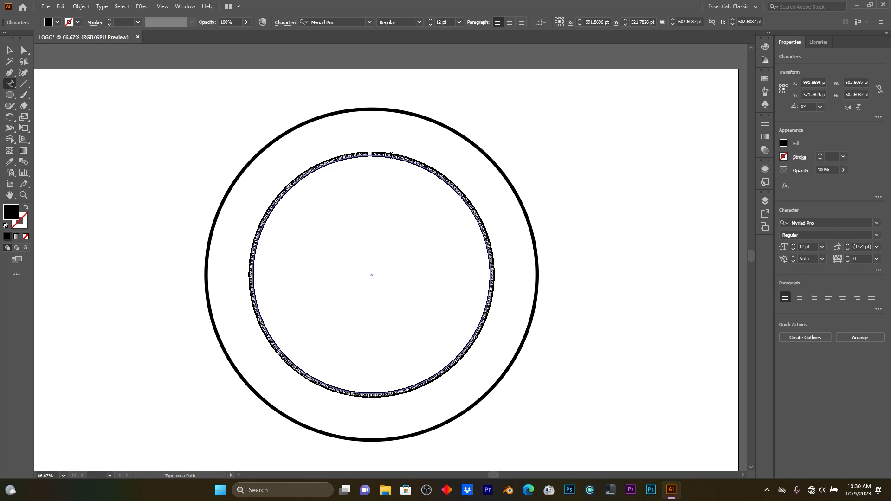
{"action": "type", "text": "SLOGON NAME"}
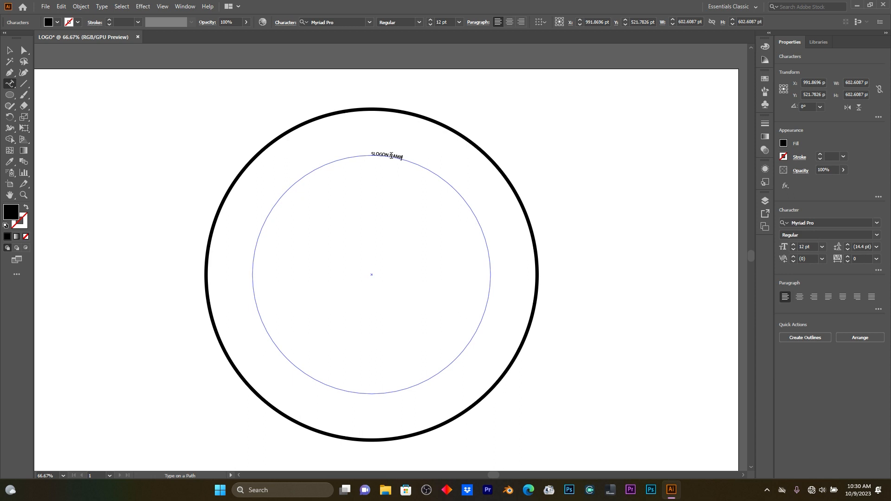
- Select the SLOGON NAME text on the path and enlarge it to 106 pt
{"action": "triple_click", "coordinate": [388, 155]}
{"action": "key", "text": "ctrl+shift+period"}
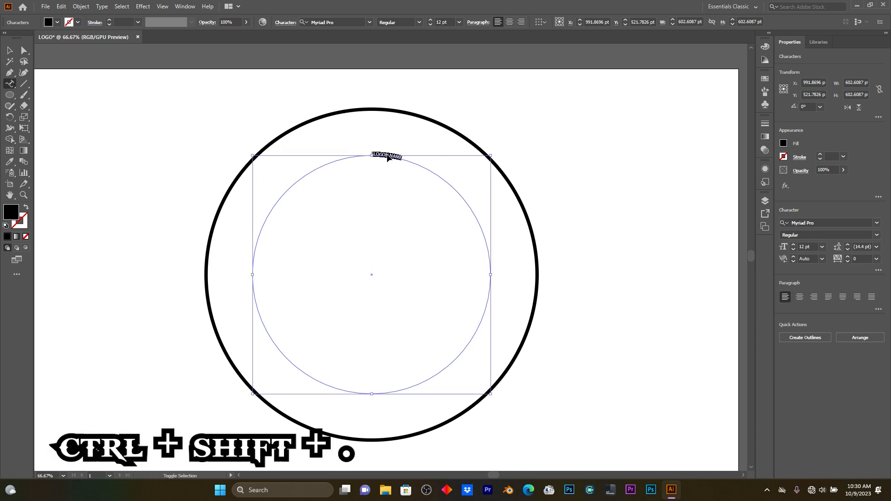
{"action": "key", "text": "ctrl+shift+period"}
{"action": "key", "text": "ctrl+shift+period"}
{"action": "key", "text": "ctrl+shift+period"}
{"action": "key", "text": "ctrl+shift+period"}
{"action": "key", "text": "ctrl+shift+period"}
{"action": "key", "text": "ctrl+shift+period"}
{"action": "key", "text": "ctrl+shift+period"}
{"action": "key", "text": "ctrl+shift+period"}
{"action": "key", "text": "ctrl+shift+period"}
{"action": "key", "text": "ctrl+shift+period"}
{"action": "key", "text": "ctrl+shift+period"}
{"action": "key", "text": "ctrl+shift+period"}
{"action": "key", "text": "ctrl+shift+period"}
{"action": "key", "text": "ctrl+shift+period"}
{"action": "key", "text": "ctrl+shift+period"}
{"action": "key", "text": "ctrl+shift+period"}
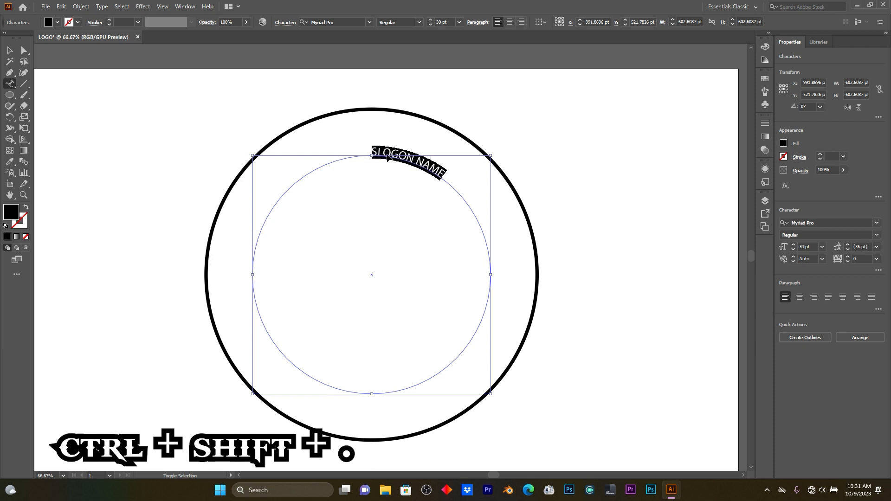
{"action": "key", "text": "ctrl+shift+period"}
{"action": "key", "text": "ctrl+shift+period"}
{"action": "key", "text": "ctrl+shift+period"}
{"action": "key", "text": "ctrl+shift+period"}
{"action": "key", "text": "ctrl+shift+period"}
{"action": "key", "text": "ctrl+shift+period"}
{"action": "key", "text": "ctrl+shift+period"}
{"action": "key", "text": "ctrl+shift+period"}
{"action": "key", "text": "ctrl+shift+period"}
{"action": "key", "text": "ctrl+shift+period"}
{"action": "key", "text": "ctrl+shift+period"}
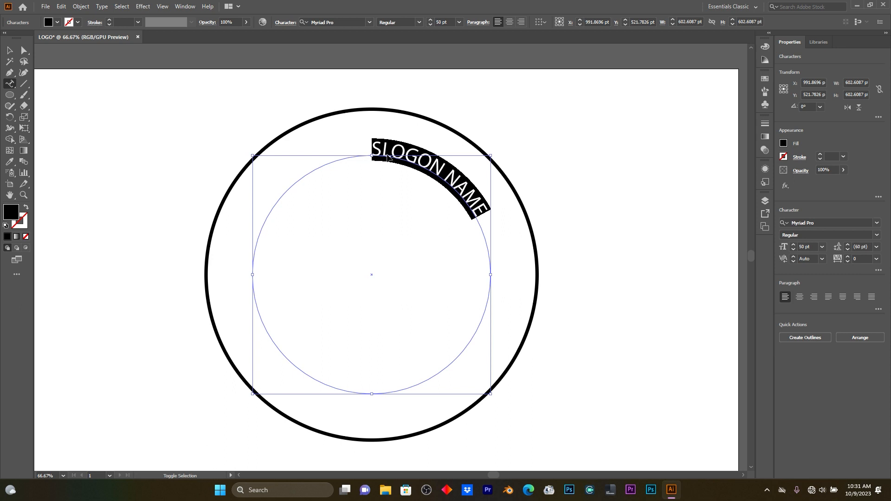
{"action": "key", "text": "ctrl+shift+period"}
{"action": "key", "text": "ctrl+shift+period"}
{"action": "key", "text": "ctrl+shift+period"}
{"action": "key", "text": "ctrl+shift+period"}
{"action": "key", "text": "ctrl+shift+period"}
{"action": "key", "text": "ctrl+shift+period"}
{"action": "key", "text": "ctrl+shift+period"}
{"action": "key", "text": "ctrl+shift+period"}
{"action": "key", "text": "ctrl+shift+period"}
{"action": "key", "text": "ctrl+shift+period"}
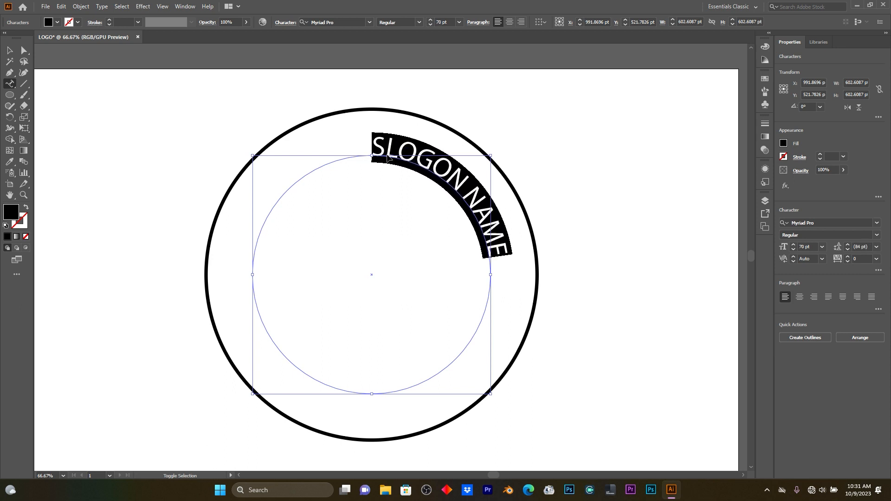
{"action": "key", "text": "ctrl+shift+period"}
{"action": "key", "text": "ctrl+shift+period"}
{"action": "key", "text": "ctrl+shift+period"}
{"action": "key", "text": "ctrl+shift+period"}
{"action": "key", "text": "ctrl+shift+period"}
{"action": "key", "text": "ctrl+shift+period"}
{"action": "key", "text": "ctrl+shift+period"}
{"action": "key", "text": "ctrl+shift+period"}
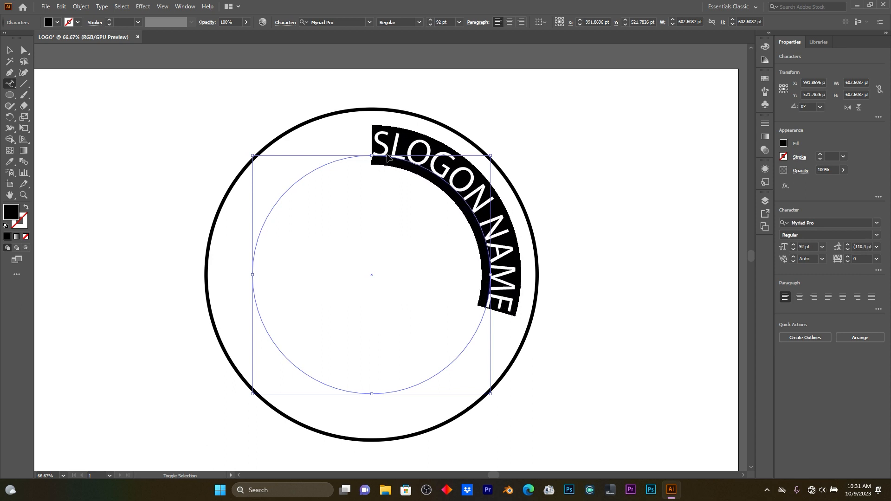
{"action": "key", "text": "ctrl+shift+period"}
{"action": "key", "text": "ctrl+shift+period"}
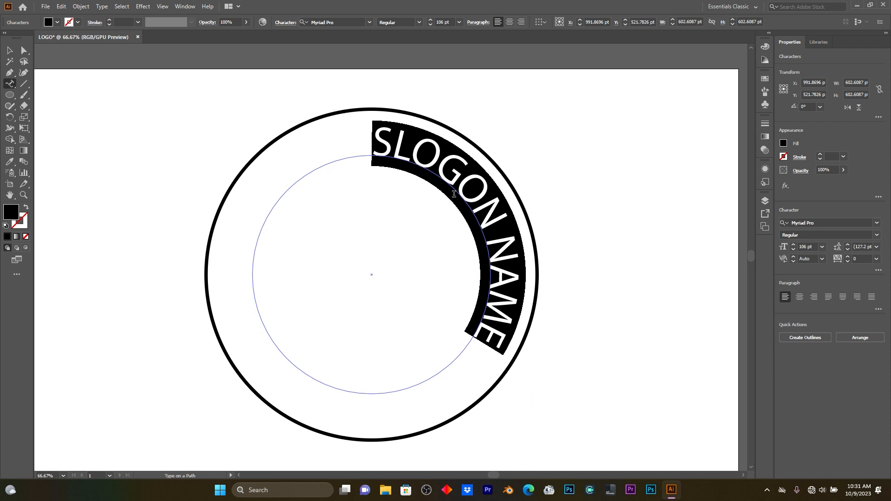
- Select all of the path text and try the Vampire Wars font on it
{"action": "left_click", "coordinate": [460, 177]}
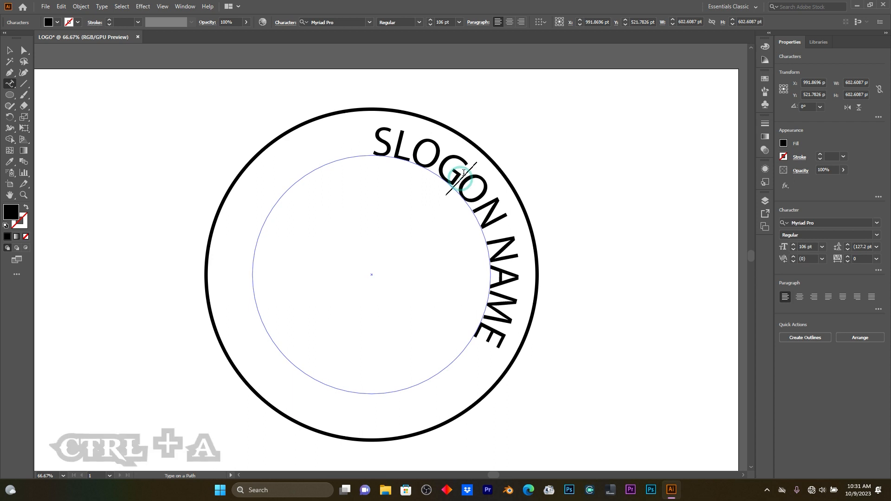
{"action": "key", "text": "ctrl+a"}
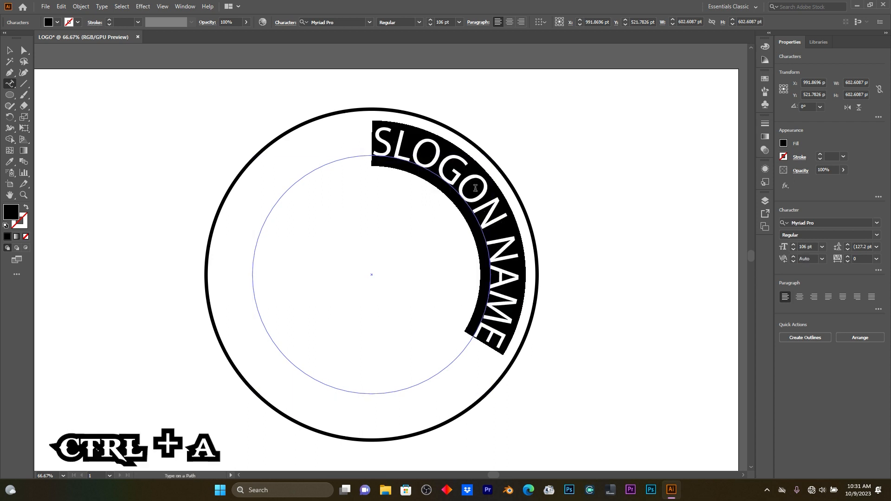
{"action": "left_click", "coordinate": [370, 23]}
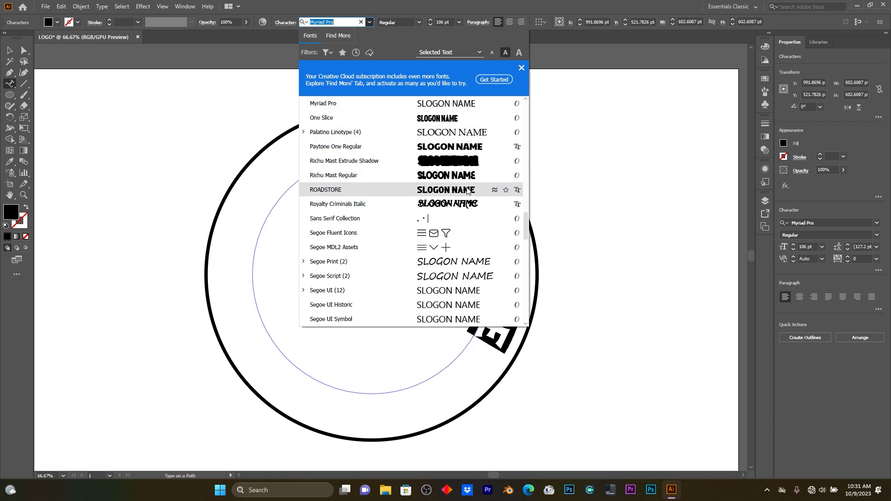
{"action": "scroll", "coordinate": [467, 191], "scroll_direction": "down", "scroll_amount": 5}
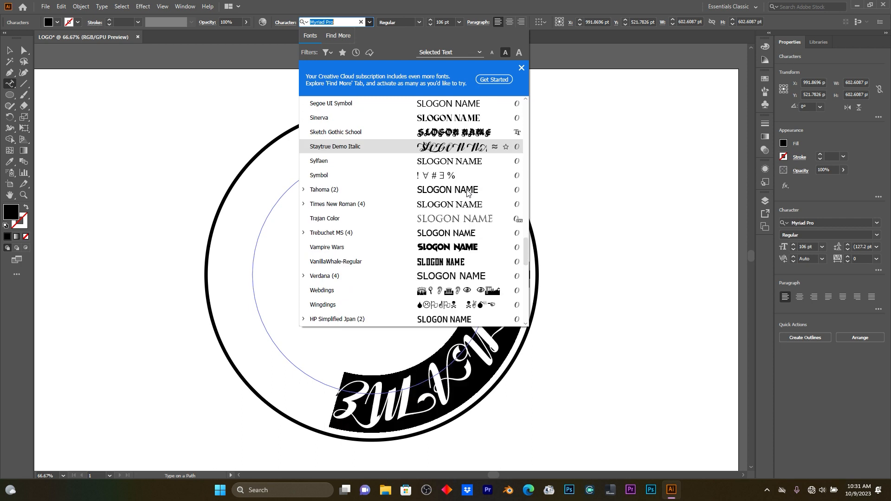
{"action": "left_click", "coordinate": [466, 247]}
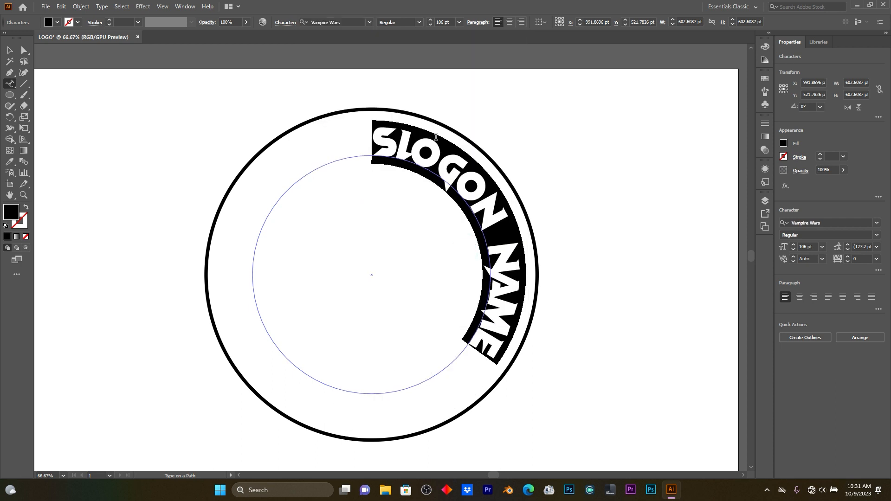
- Set the font of the SLOGON NAME text to Chopsic
{"action": "left_click", "coordinate": [370, 22]}
{"action": "scroll", "coordinate": [455, 188], "scroll_direction": "down", "scroll_amount": 3}
{"action": "scroll", "coordinate": [454, 188], "scroll_direction": "down", "scroll_amount": 4}
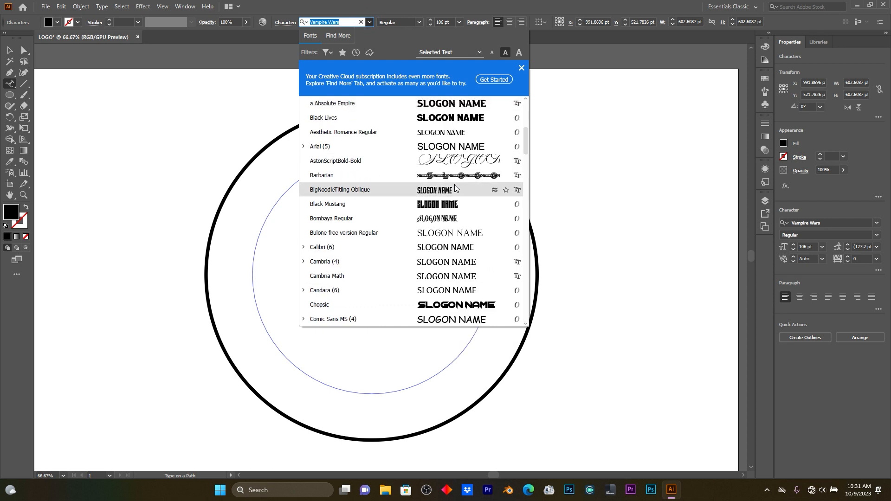
{"action": "left_click", "coordinate": [470, 304]}
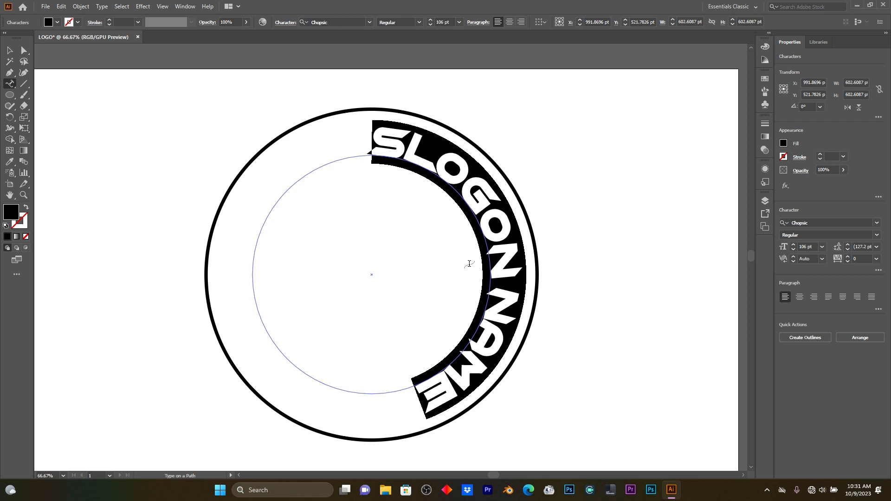
- Slide the SLOGON NAME text along the inner circle until it arches evenly over the top, and leave text editing
{"action": "key", "text": "ctrl"}
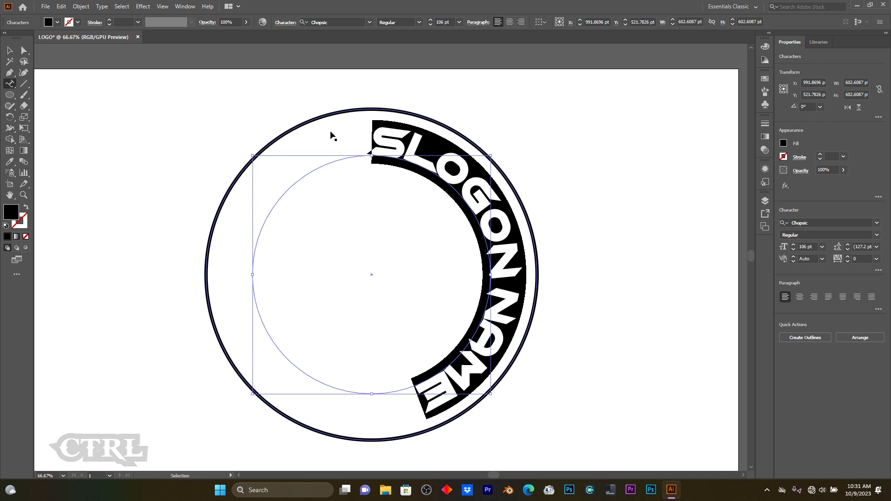
{"action": "left_click", "coordinate": [375, 157], "text": "ctrl"}
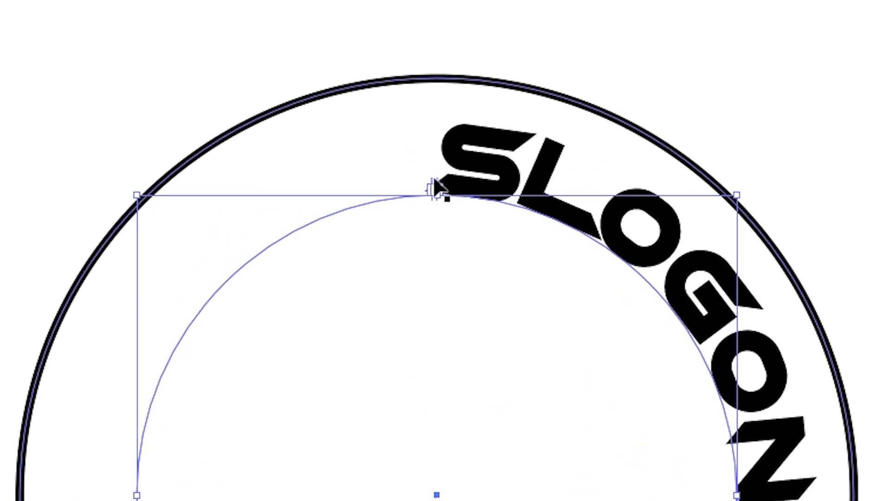
{"action": "left_click", "coordinate": [431, 179]}
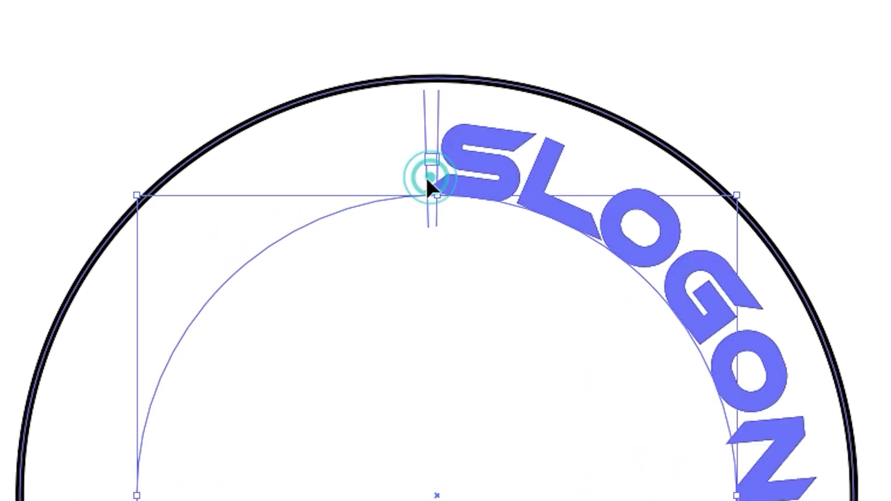
{"action": "left_click_drag", "start_coordinate": [334, 189], "coordinate": [217, 470]}
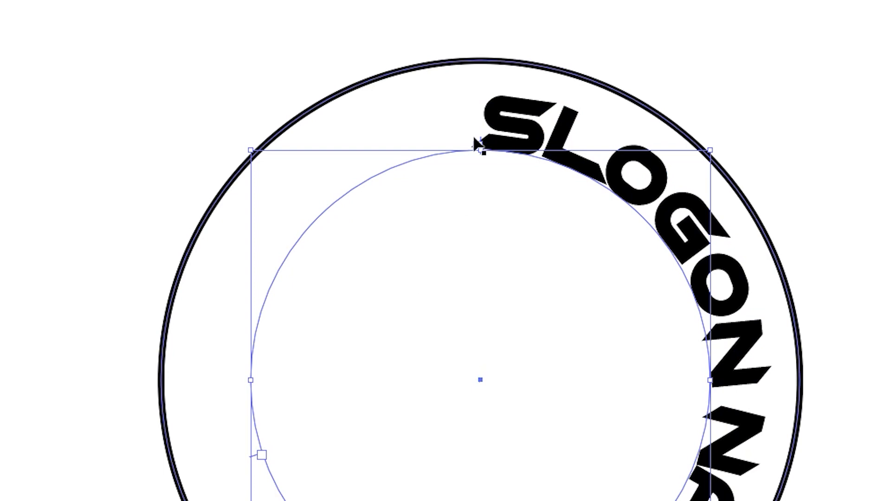
{"action": "left_click_drag", "start_coordinate": [476, 142], "coordinate": [160, 329]}
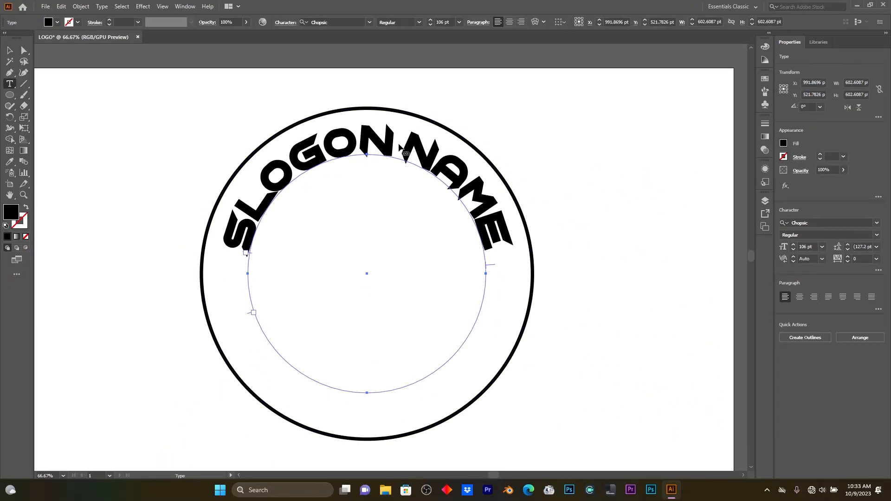
{"action": "key", "text": "Escape"}
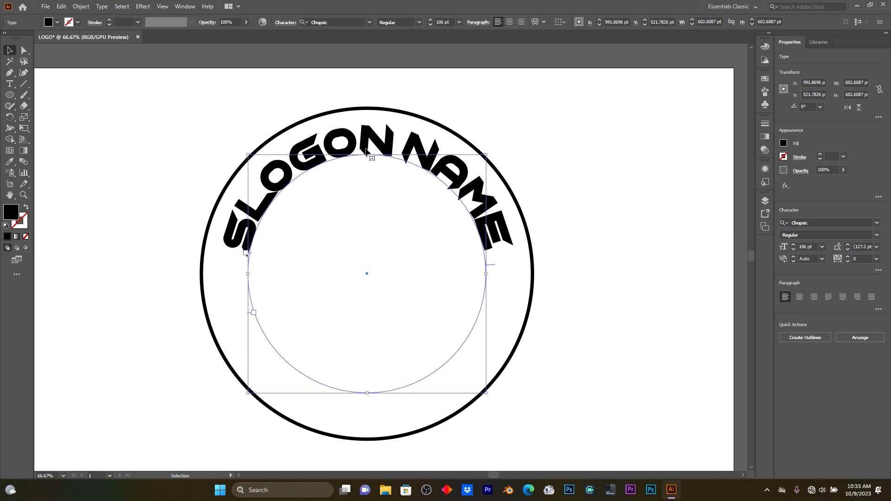
- Expand the collapsed panel dock and widen the gap between SLOGON and NAME with an extra space
{"action": "left_click", "coordinate": [768, 34]}
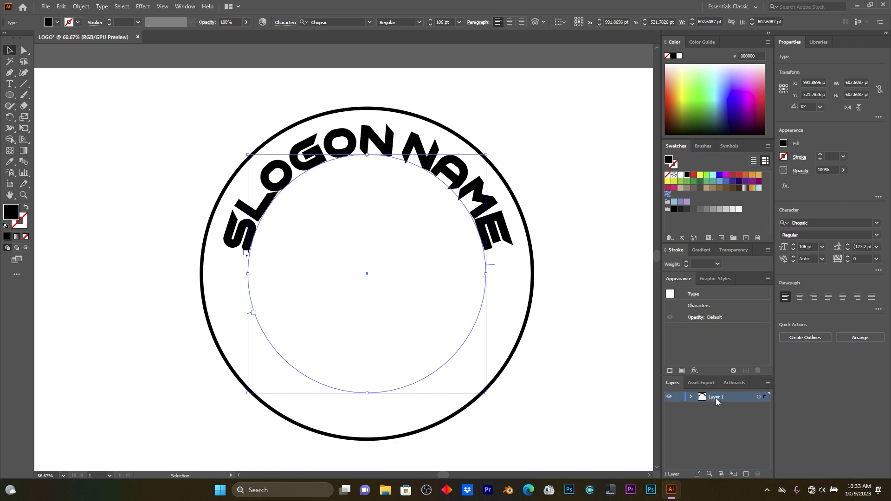
{"action": "left_click", "coordinate": [11, 86]}
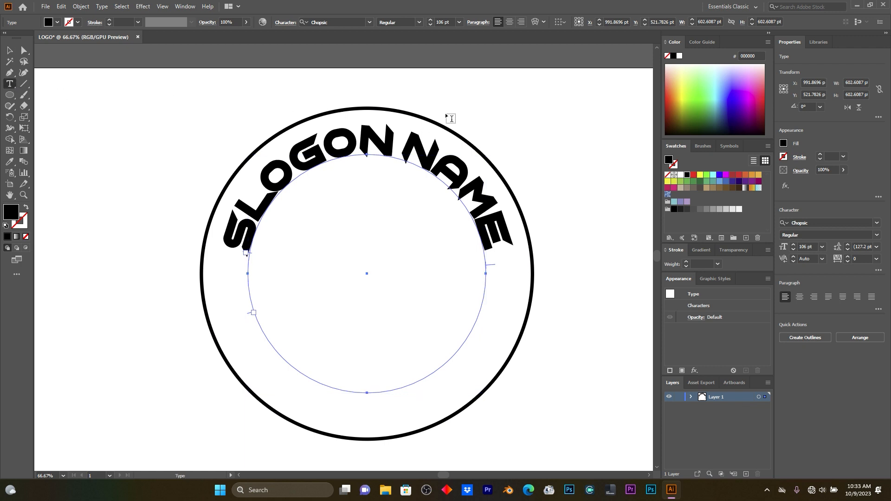
{"action": "left_click", "coordinate": [387, 142]}
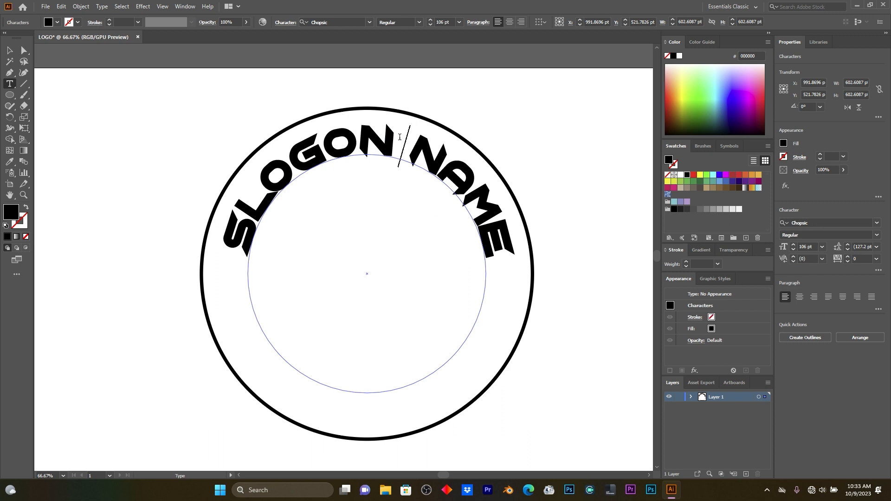
- Add a line of point text reading LOGO inside the inner circle, below the curved SLOGON NAME text
{"action": "left_click", "coordinate": [11, 84]}
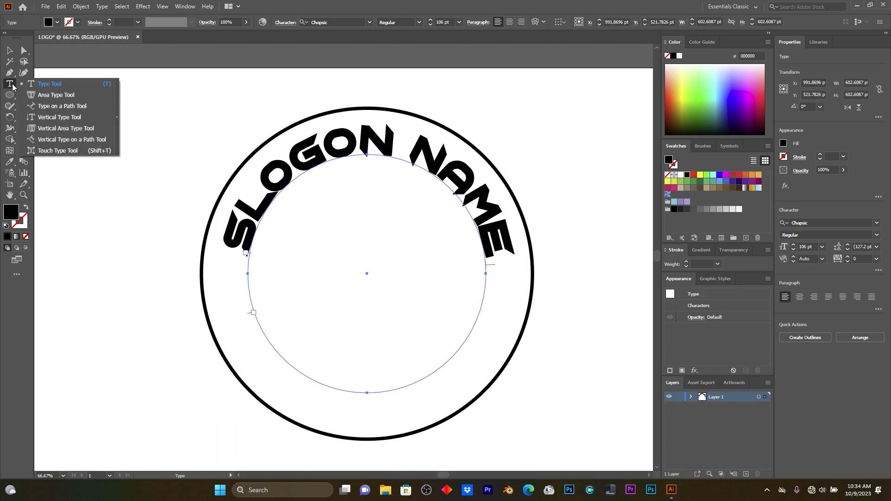
{"action": "left_click", "coordinate": [51, 83]}
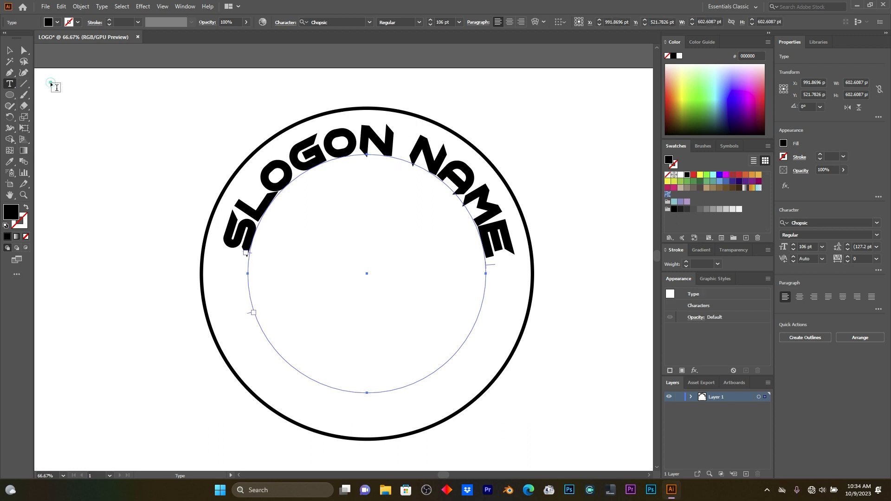
{"action": "left_click", "coordinate": [270, 285]}
{"action": "key", "text": "Escape"}
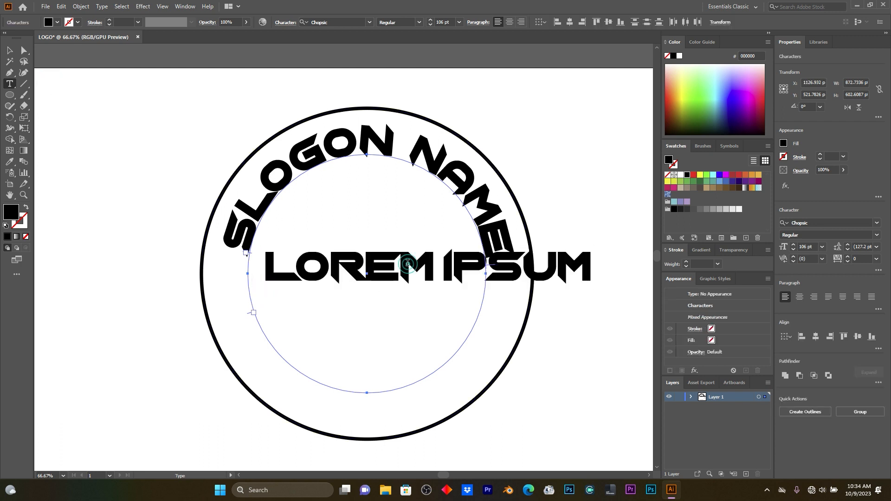
{"action": "key", "text": "ctrl+a"}
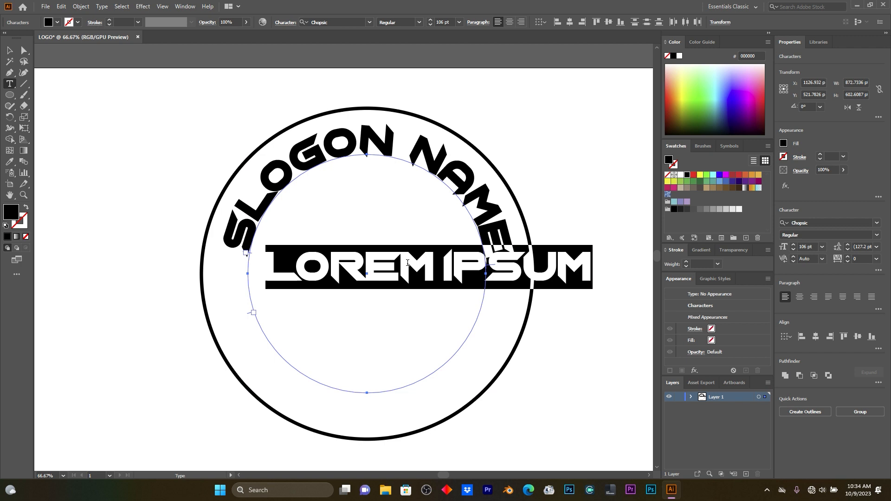
{"action": "type", "text": "LOGO"}
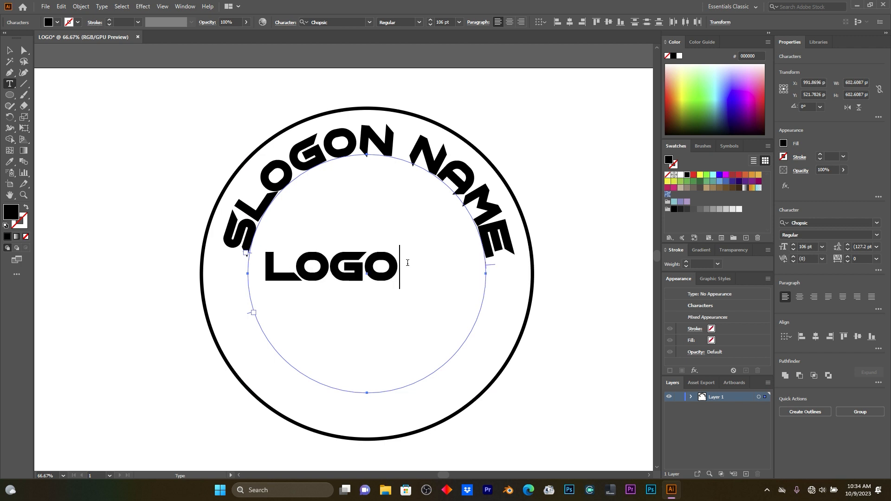
- Set the font of the whole LOGO text to One Slice
{"action": "key", "text": "ctrl+a"}
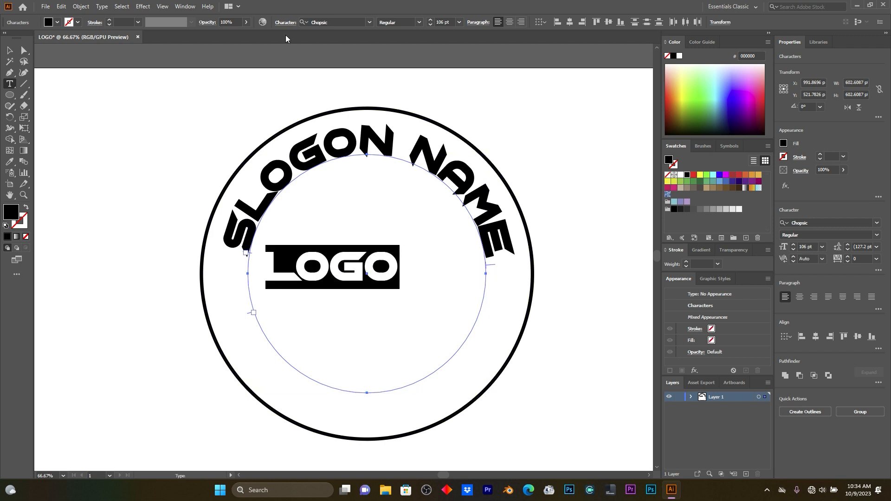
{"action": "left_click", "coordinate": [371, 21]}
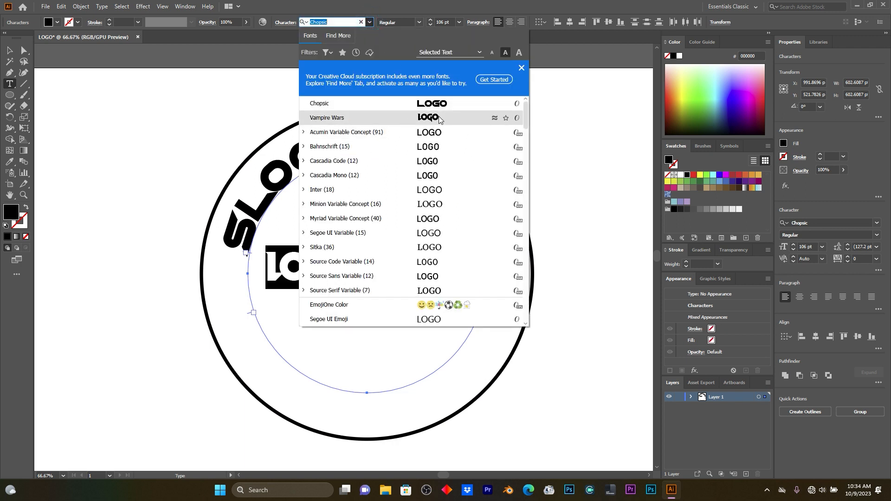
{"action": "scroll", "coordinate": [489, 136], "scroll_direction": "down", "scroll_amount": 10}
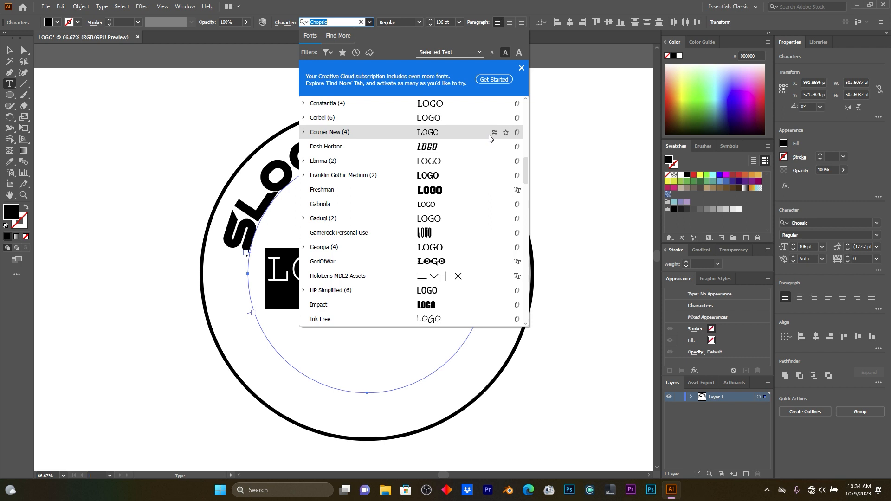
{"action": "scroll", "coordinate": [434, 232], "scroll_direction": "down", "scroll_amount": 5}
{"action": "scroll", "coordinate": [434, 238], "scroll_direction": "down", "scroll_amount": 5}
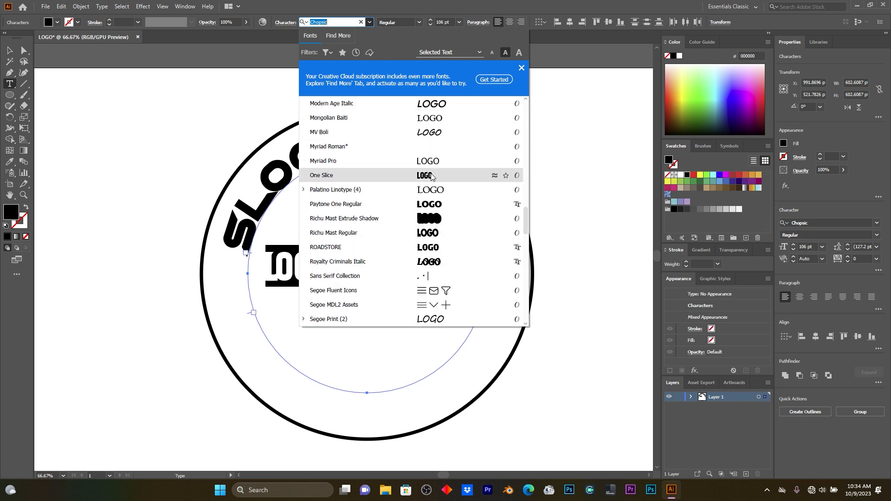
{"action": "left_click", "coordinate": [431, 176]}
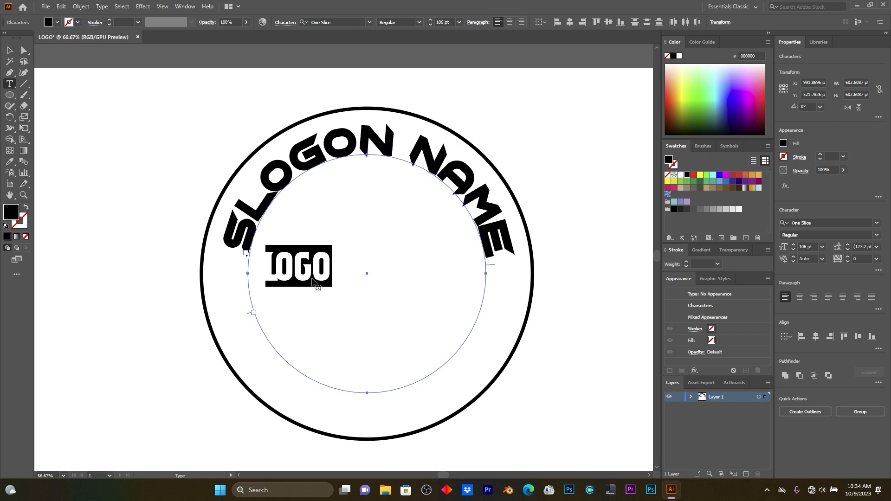
- Enlarge the LOGO text to about 398 x 292 pt and move it to the middle of the circle, beneath the arched slogan
{"action": "left_click", "coordinate": [7, 52]}
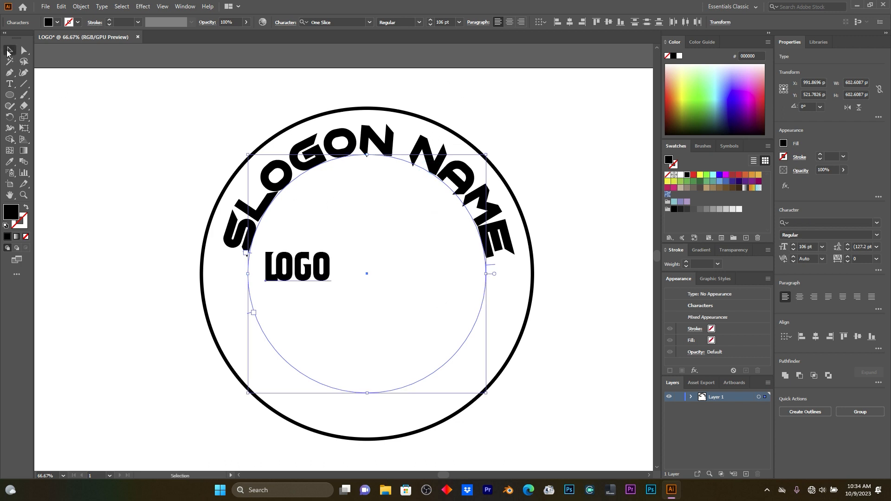
{"action": "double_click", "coordinate": [310, 264]}
{"action": "left_click_drag", "start_coordinate": [333, 287], "coordinate": [434, 330]}
{"action": "left_click", "coordinate": [421, 249], "text": "ctrl"}
{"action": "left_click", "coordinate": [417, 277], "text": "ctrl"}
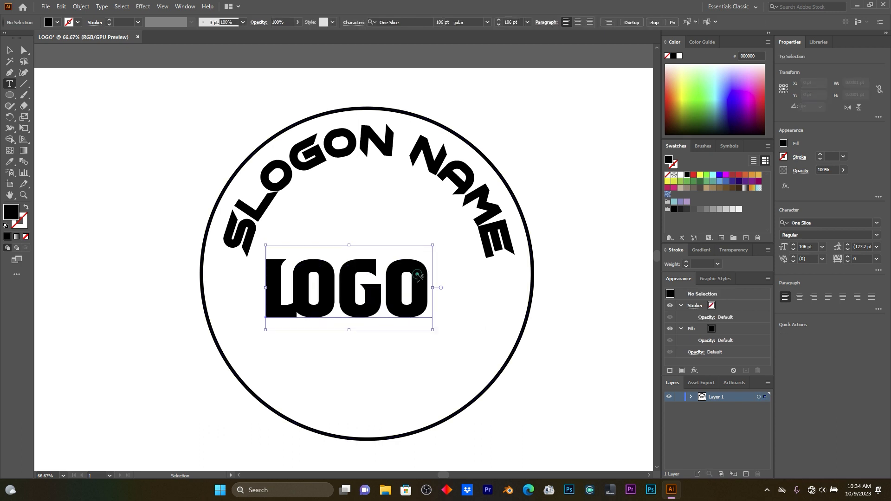
{"action": "left_click_drag", "start_coordinate": [433, 245], "coordinate": [422, 214]}
{"action": "left_click_drag", "start_coordinate": [360, 287], "coordinate": [385, 295]}
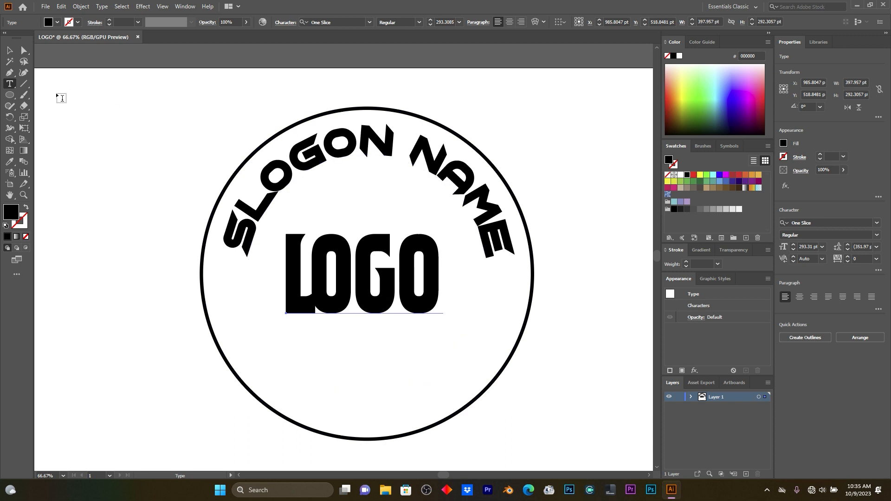
- Paste a copy of the outer circle and remove the copy's fill, keeping its 8 pt black stroke
{"action": "left_click", "coordinate": [10, 51]}
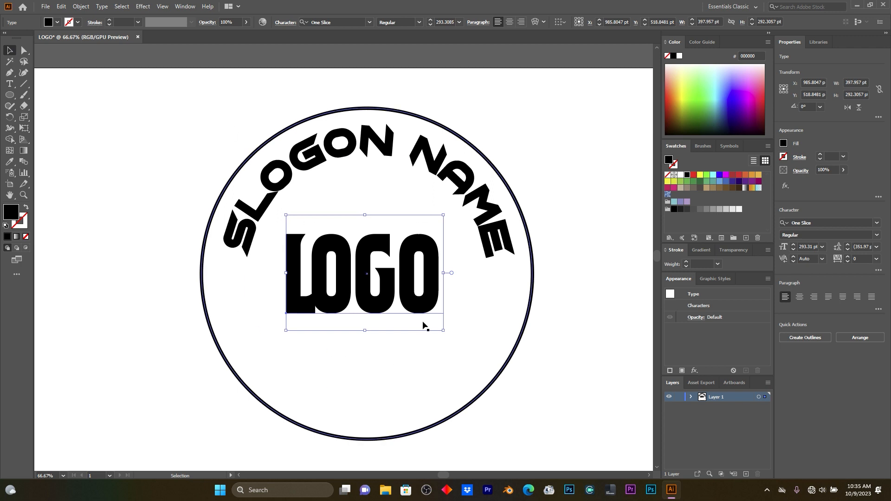
{"action": "left_click", "coordinate": [371, 110]}
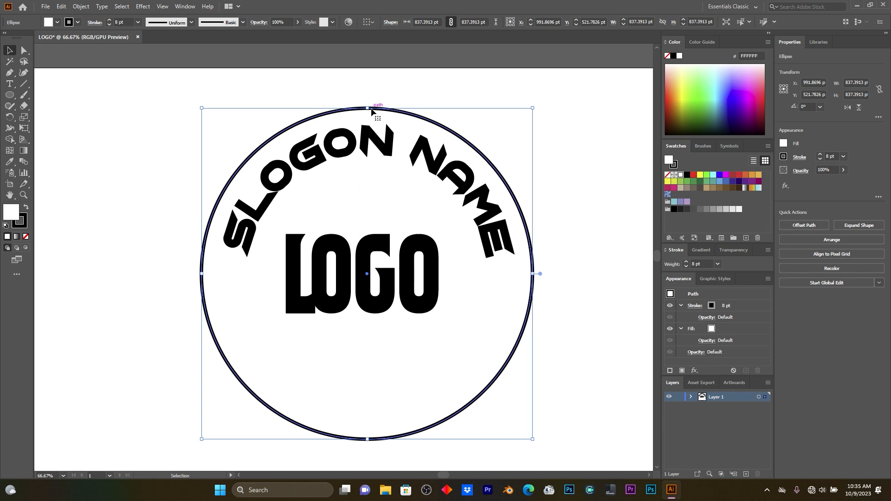
{"action": "key", "text": "ctrl+c"}
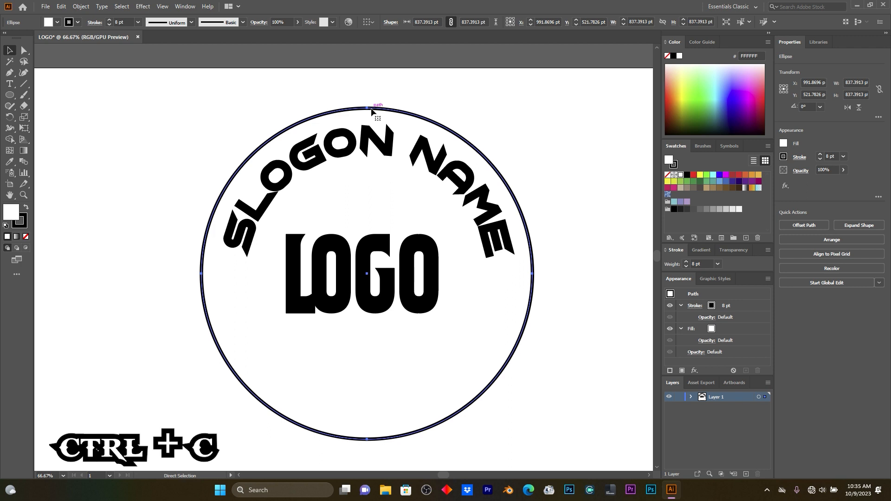
{"action": "key", "text": "ctrl+v"}
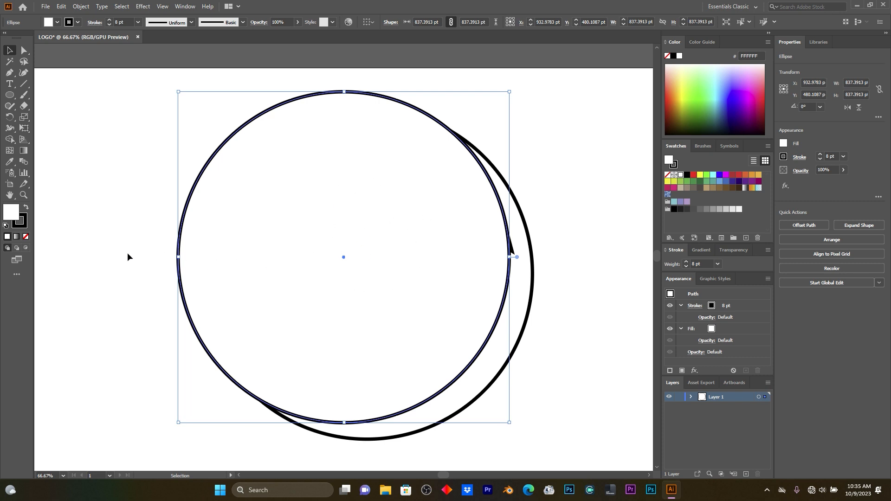
{"action": "left_click", "coordinate": [26, 237]}
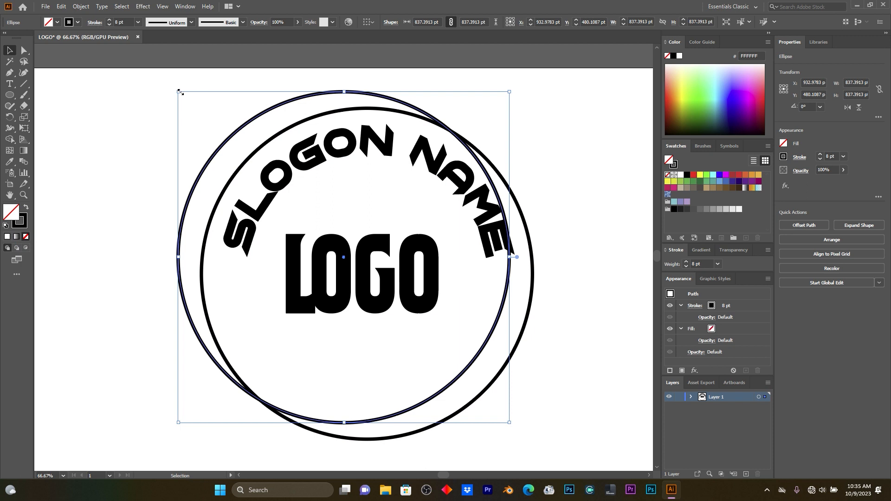
- Shrink the copied circle proportionally to about 586 pt and position it beneath the slogan, horizontally centred in the outer circle
{"action": "left_click_drag", "start_coordinate": [179, 92], "coordinate": [249, 174]}
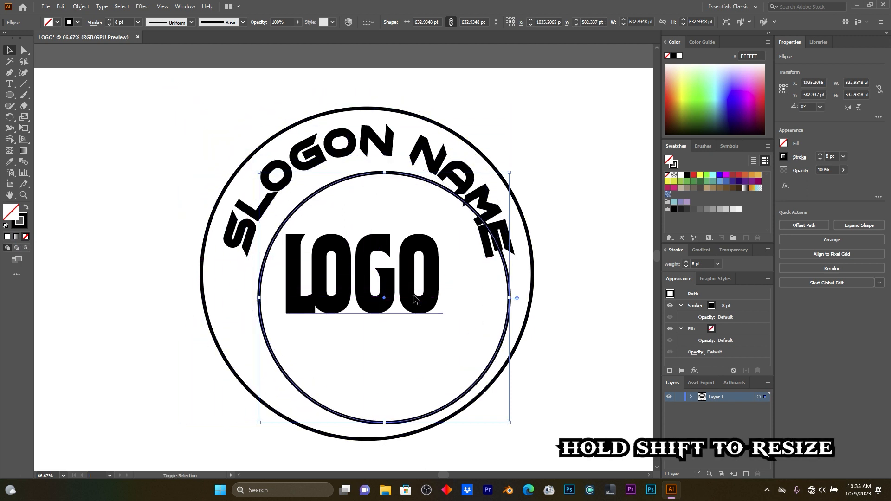
{"action": "left_click_drag", "start_coordinate": [384, 300], "coordinate": [367, 290]}
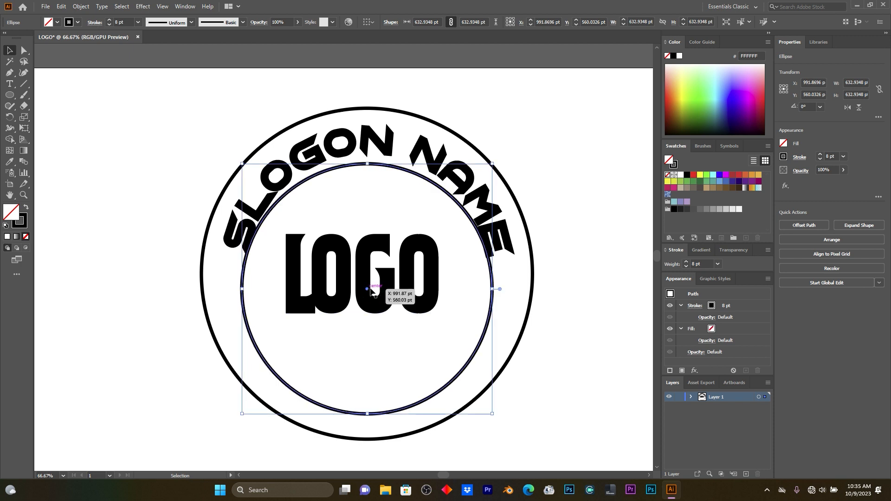
{"action": "left_click_drag", "start_coordinate": [492, 413], "coordinate": [485, 396]}
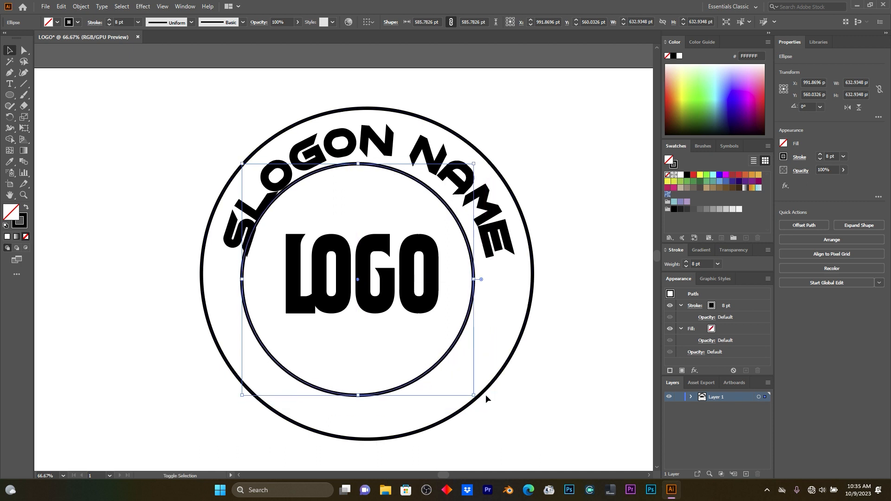
{"action": "left_click_drag", "start_coordinate": [358, 280], "coordinate": [370, 282]}
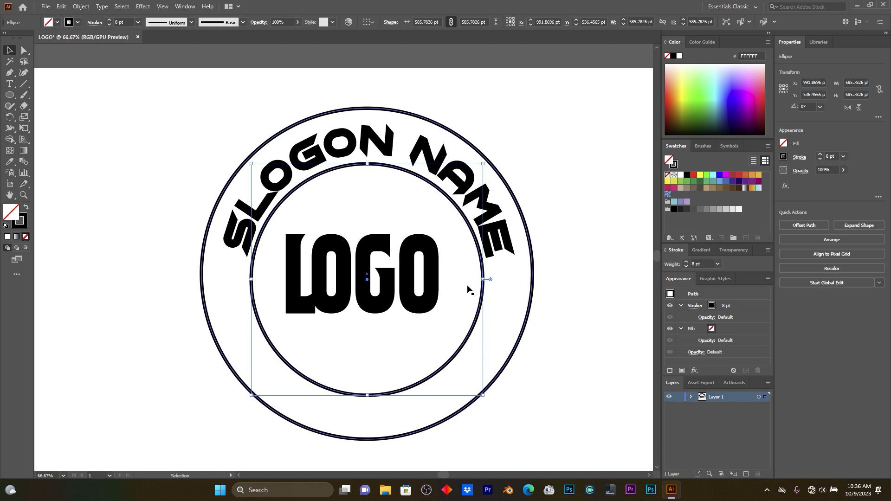
{"action": "left_click", "coordinate": [516, 108]}
- Draw a five-pointed star about 83 x 80 pt on the outer circle's edge near the S, with black fill and no stroke
{"action": "scroll", "coordinate": [516, 107], "scroll_direction": "down", "scroll_amount": 6}
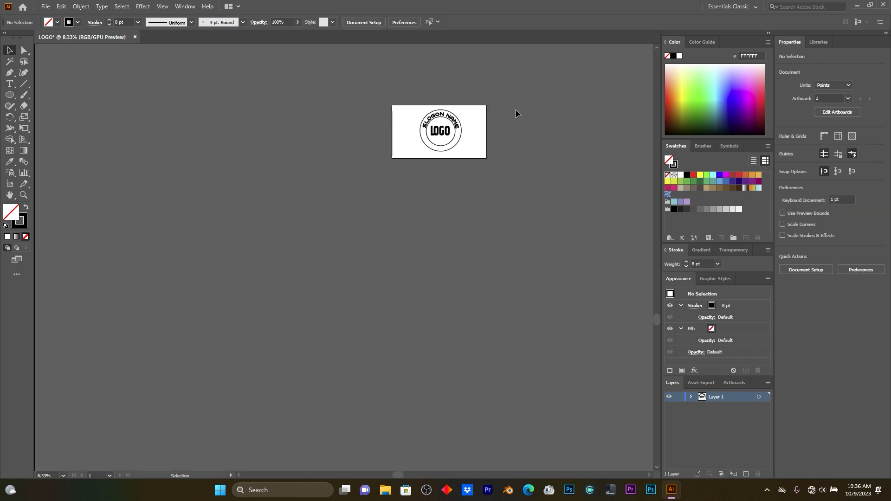
{"action": "scroll", "coordinate": [483, 105], "scroll_direction": "up", "scroll_amount": 4}
{"action": "scroll", "coordinate": [389, 120], "scroll_direction": "up", "scroll_amount": 2}
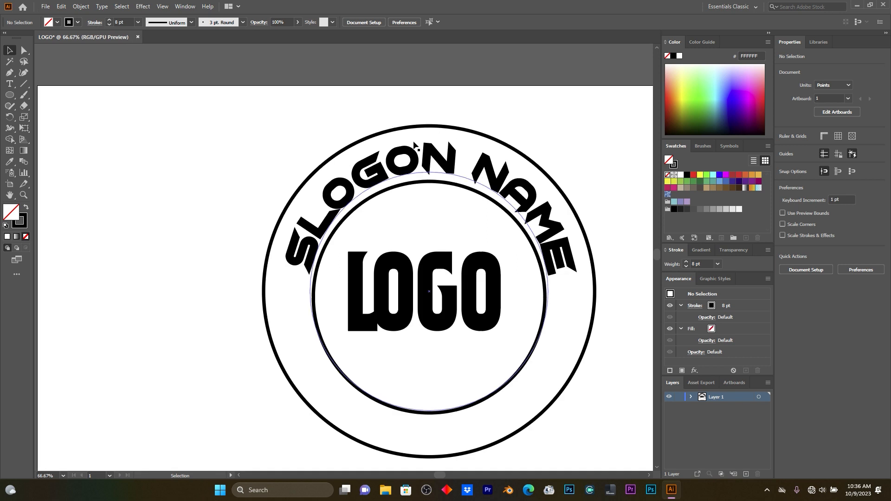
{"action": "scroll", "coordinate": [414, 143], "scroll_direction": "right", "scroll_amount": 1}
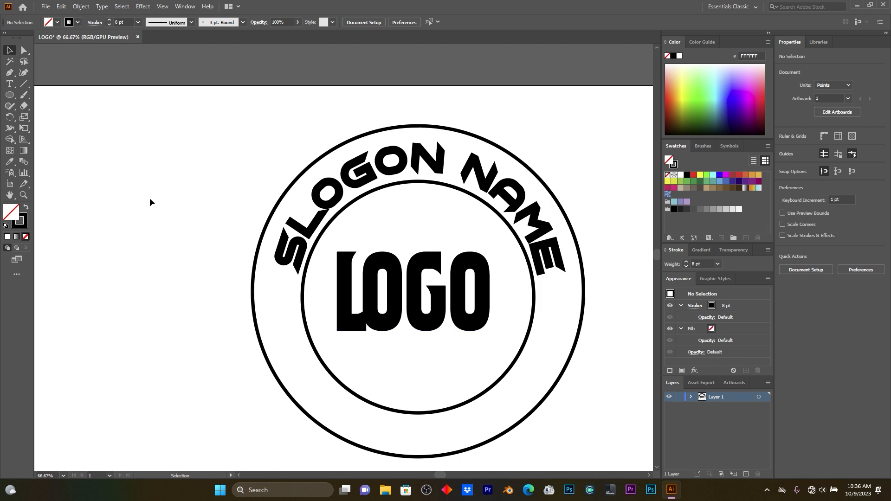
{"action": "left_click", "coordinate": [11, 94]}
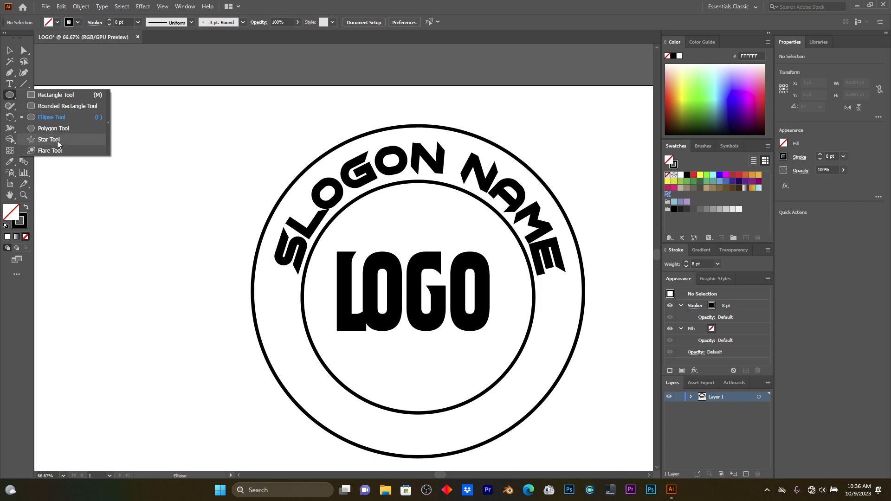
{"action": "left_click", "coordinate": [49, 139]}
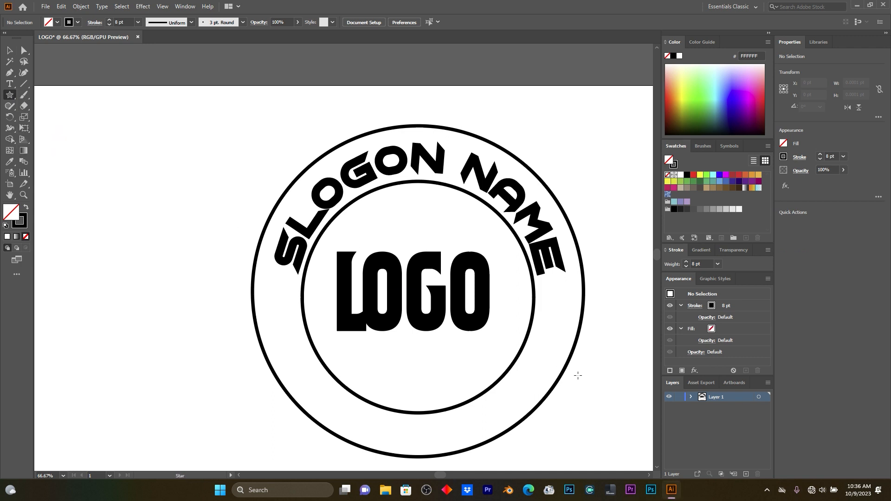
{"action": "mouse_move", "coordinate": [261, 280]}
{"action": "left_mouse_down"}
{"action": "mouse_move", "coordinate": [278, 297]}
{"action": "mouse_move", "coordinate": [271, 294]}
{"action": "left_mouse_up"}
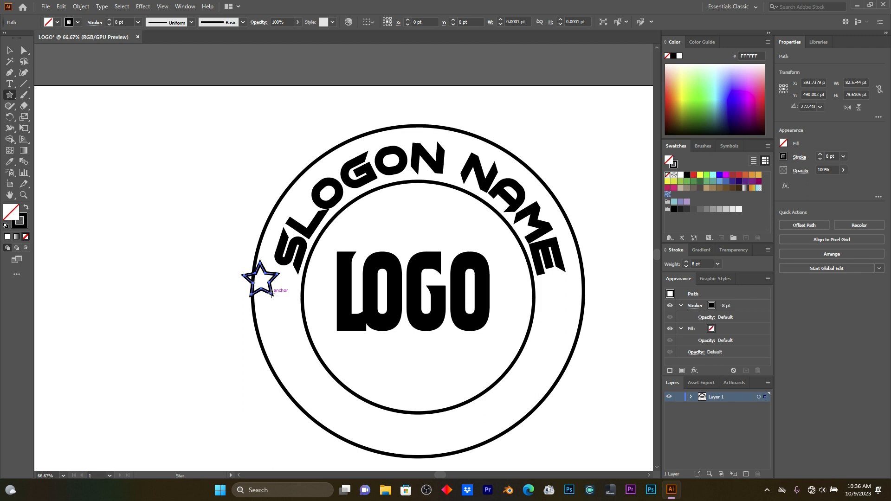
{"action": "left_click", "coordinate": [26, 210]}
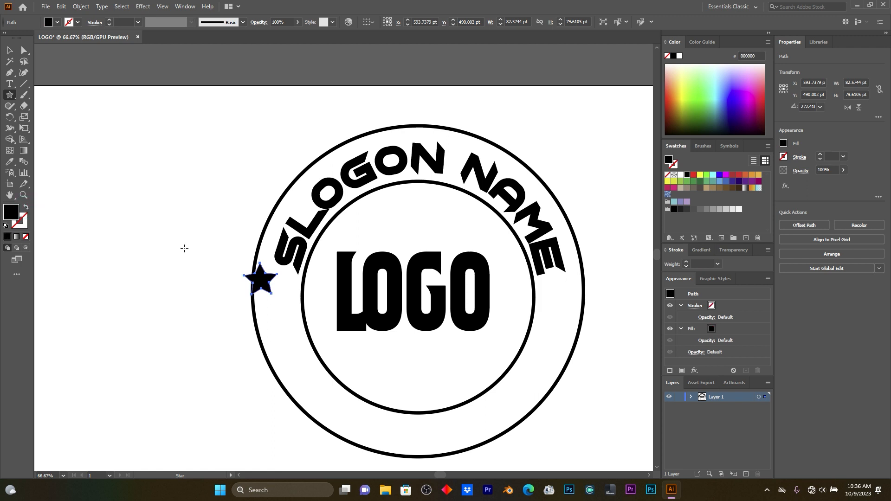
- Place the star in the ring beneath the S at about 99 x 95 pt, and put a copy of it beneath the final E
{"action": "left_click", "coordinate": [10, 50]}
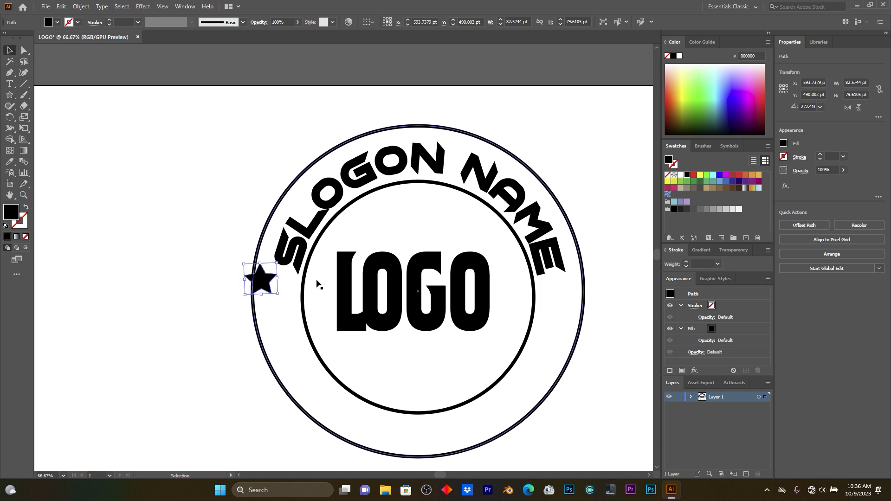
{"action": "left_click_drag", "start_coordinate": [264, 284], "coordinate": [279, 296]}
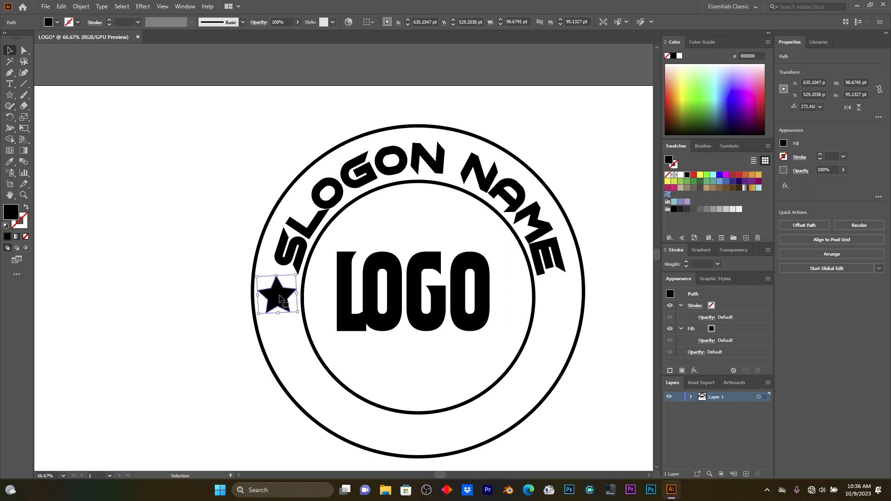
{"action": "key", "text": "ctrl+c"}
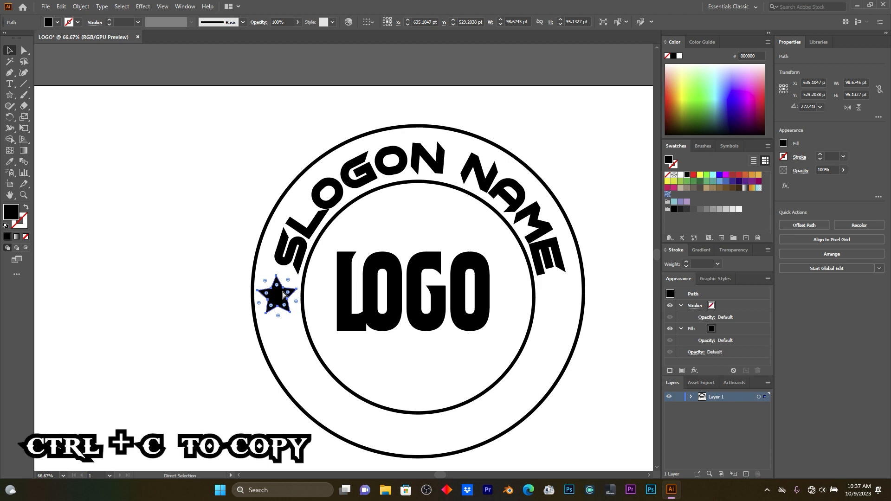
{"action": "key", "text": "ctrl+v"}
{"action": "left_click_drag", "start_coordinate": [342, 256], "coordinate": [556, 302]}
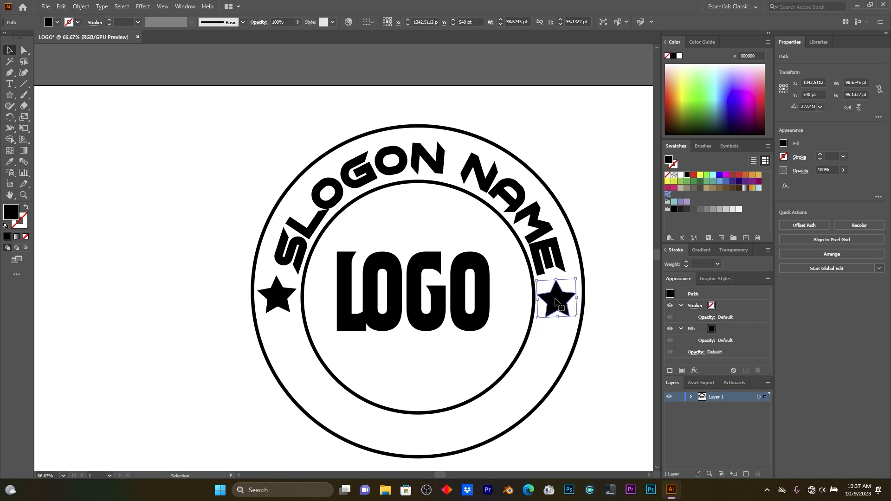
{"action": "left_click", "coordinate": [599, 372]}
{"action": "scroll", "coordinate": [441, 332], "scroll_direction": "down", "scroll_amount": 2}
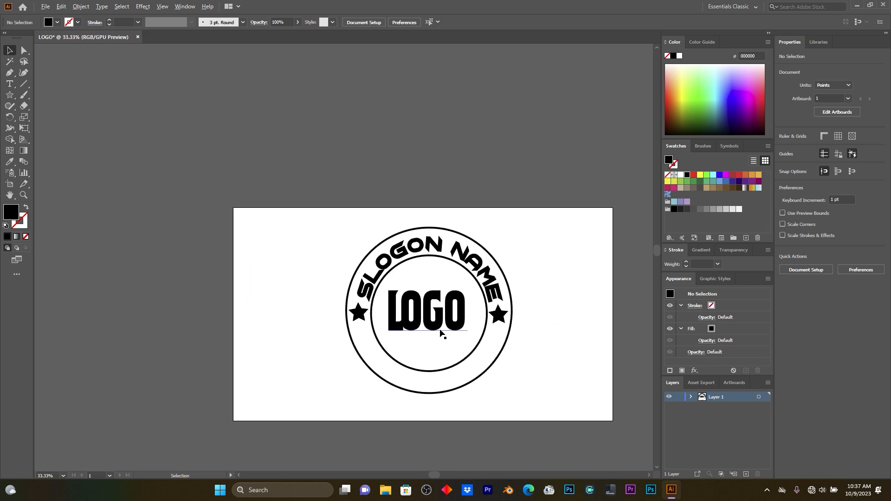
{"action": "scroll", "coordinate": [440, 332], "scroll_direction": "up", "scroll_amount": 2}
{"action": "scroll", "coordinate": [440, 333], "scroll_direction": "down", "scroll_amount": 2}
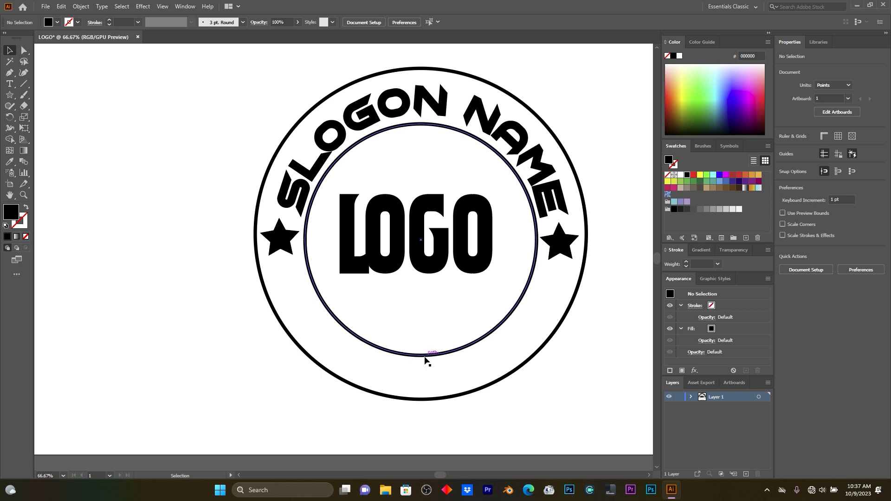
- Add the path text ELIARTVECTOR along the inner circle and rotate it about 43° so it is centred along the bottom of the ring
{"action": "left_click", "coordinate": [10, 86]}
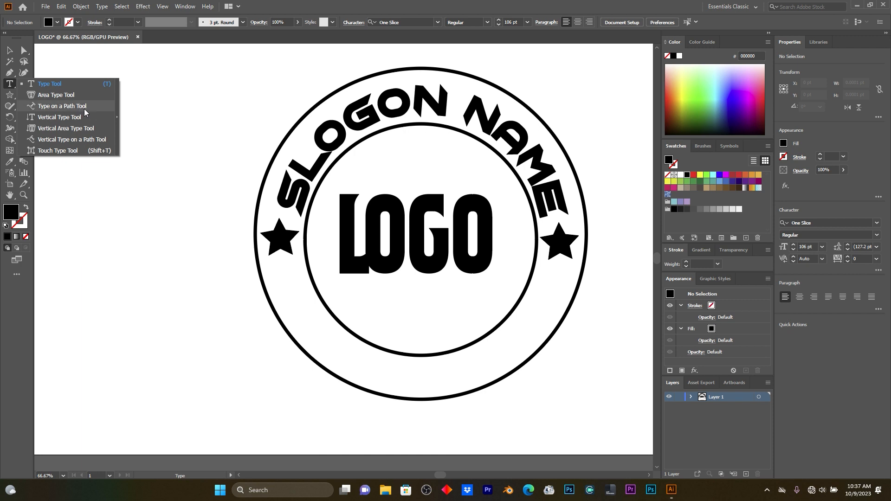
{"action": "left_click", "coordinate": [77, 106]}
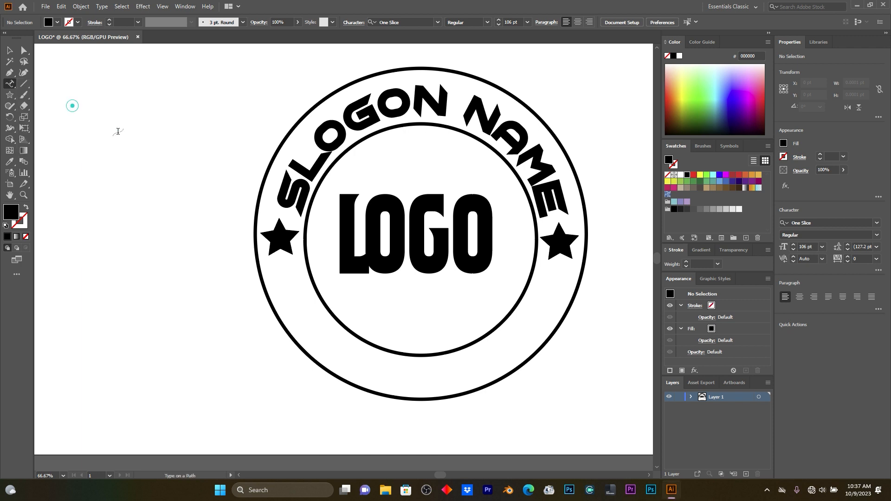
{"action": "left_click", "coordinate": [431, 355]}
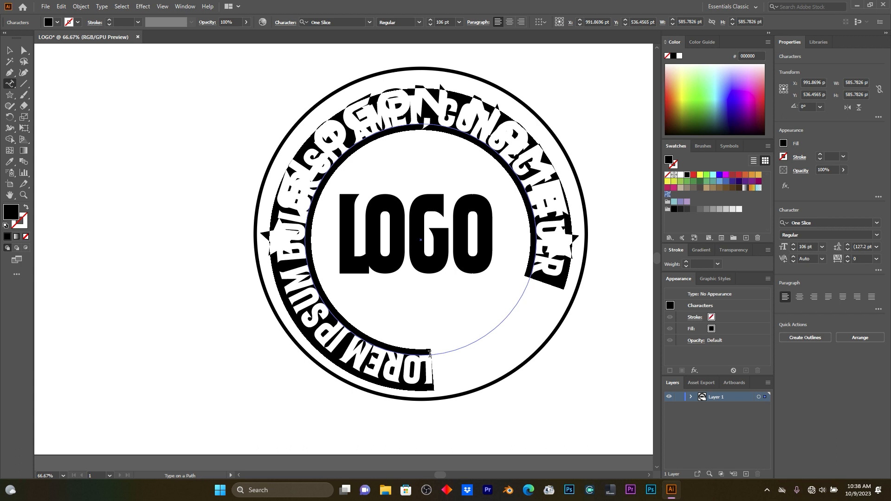
{"action": "type", "text": "ELI"}
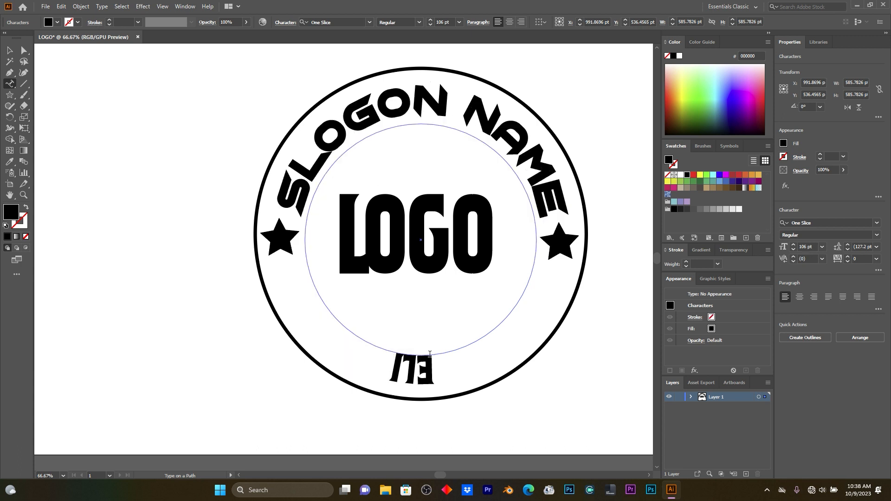
{"action": "type", "text": "ART"}
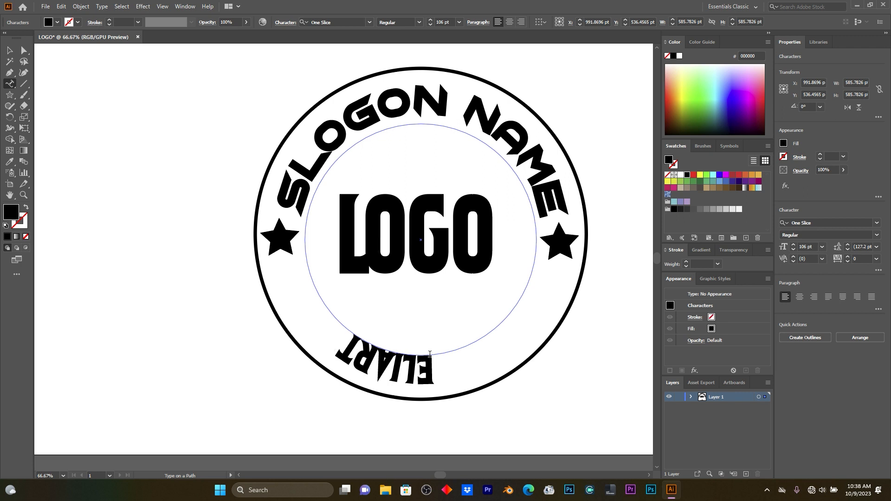
{"action": "type", "text": "Y"}
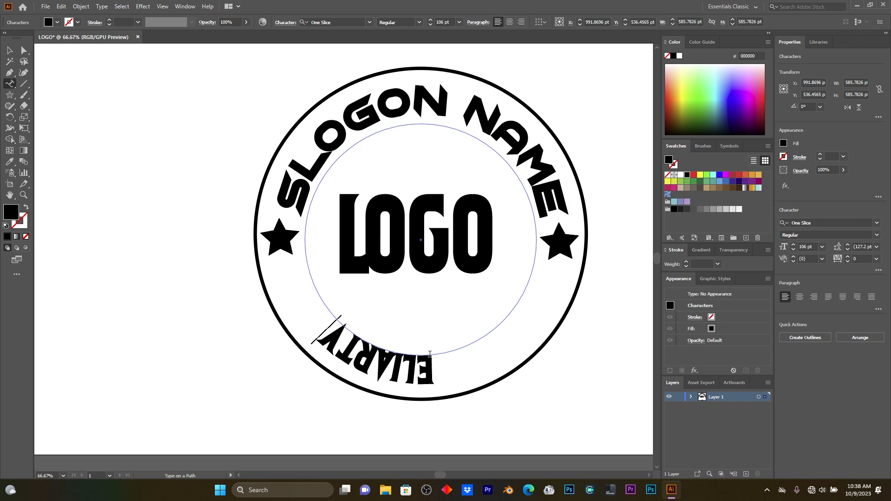
{"action": "type", "text": "EGTOR"}
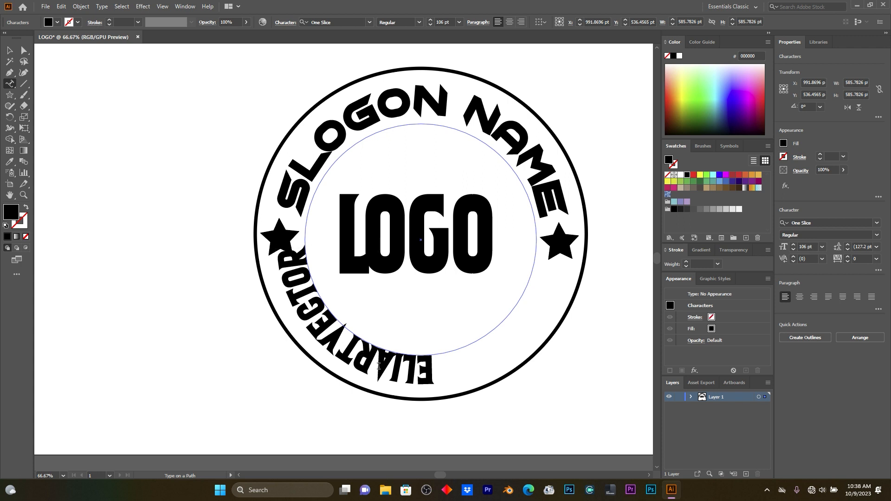
{"action": "key", "text": "Escape"}
{"action": "left_click_drag", "start_coordinate": [540, 360], "coordinate": [562, 246]}
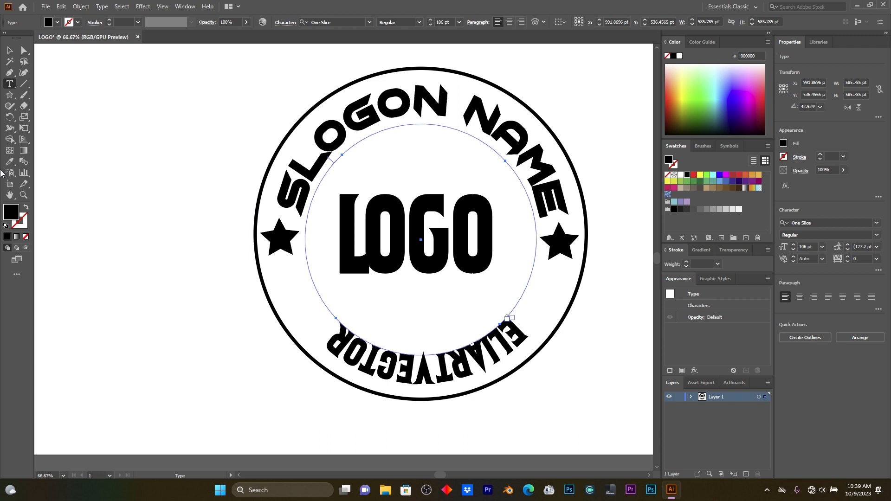
- Set the font of the ELIARTVECTOR text to Black Mustang
{"action": "double_click", "coordinate": [437, 375]}
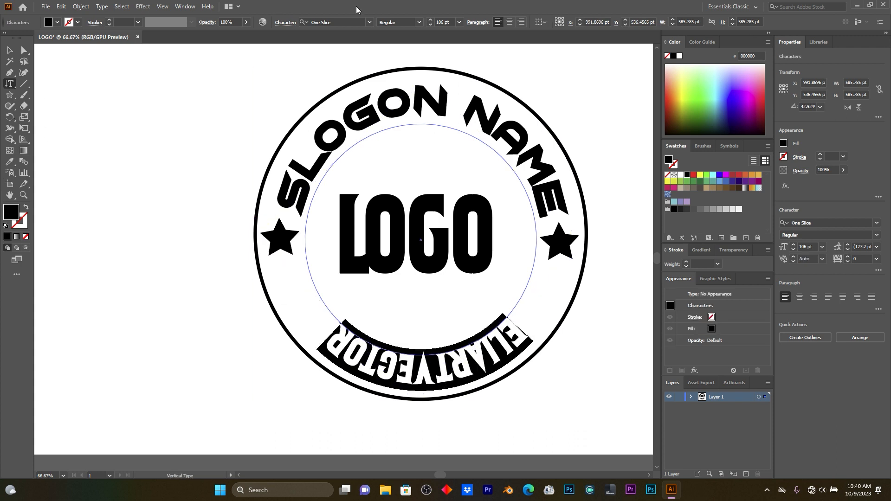
{"action": "left_click", "coordinate": [371, 22]}
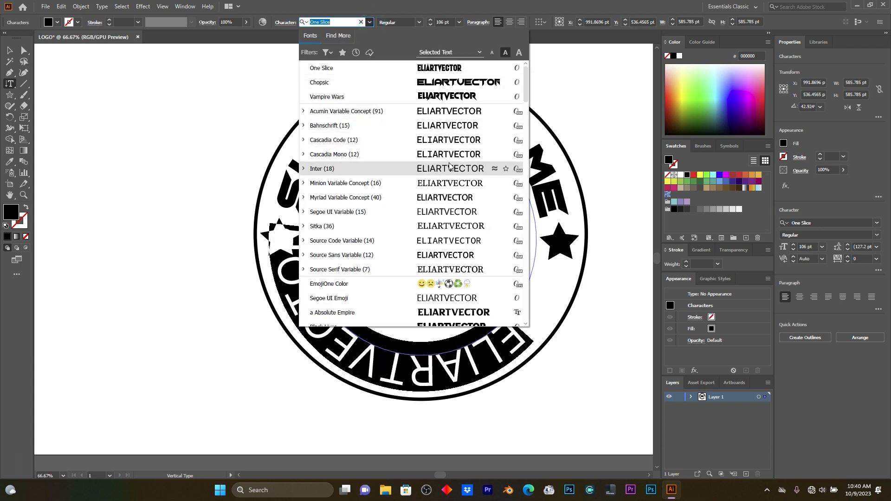
{"action": "scroll", "coordinate": [450, 167], "scroll_direction": "down", "scroll_amount": 4}
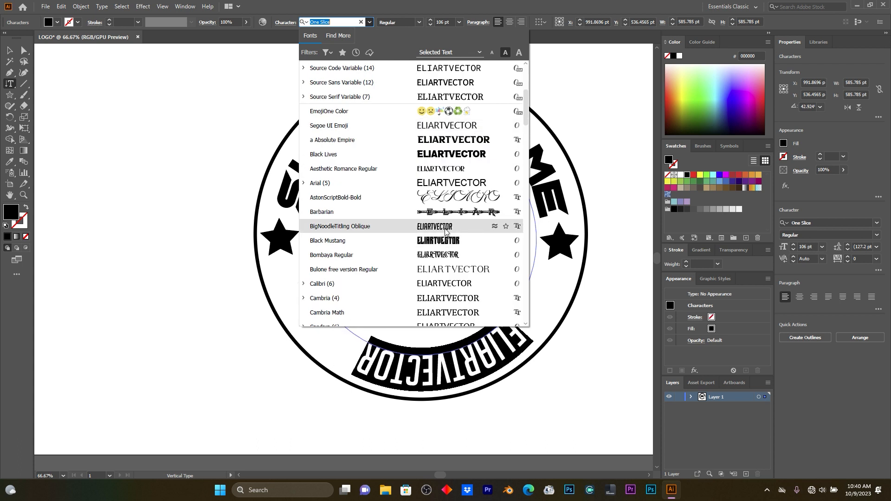
{"action": "left_click", "coordinate": [444, 240]}
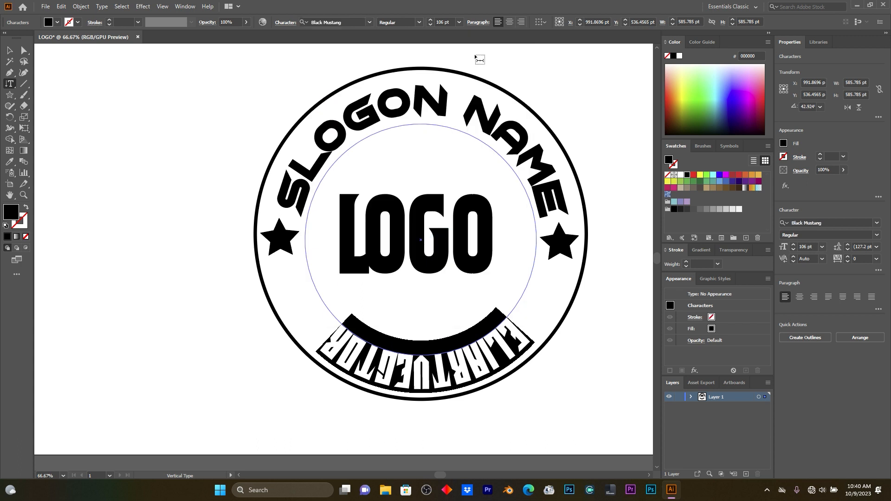
{"action": "left_click", "coordinate": [10, 50]}
{"action": "left_click", "coordinate": [185, 360]}
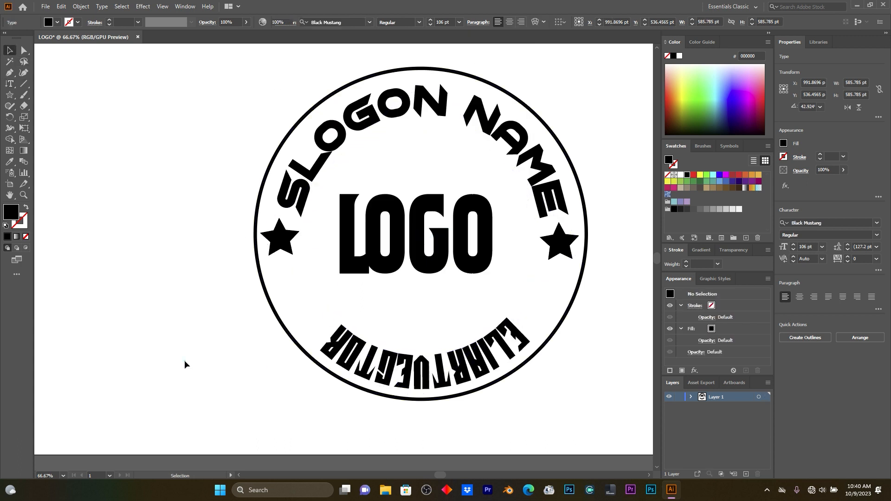
- Paste a copy of the outer circle and remove its fill, keeping the black stroke
{"action": "scroll", "coordinate": [221, 360], "scroll_direction": "down", "scroll_amount": 3}
{"action": "scroll", "coordinate": [222, 308], "scroll_direction": "up", "scroll_amount": 2}
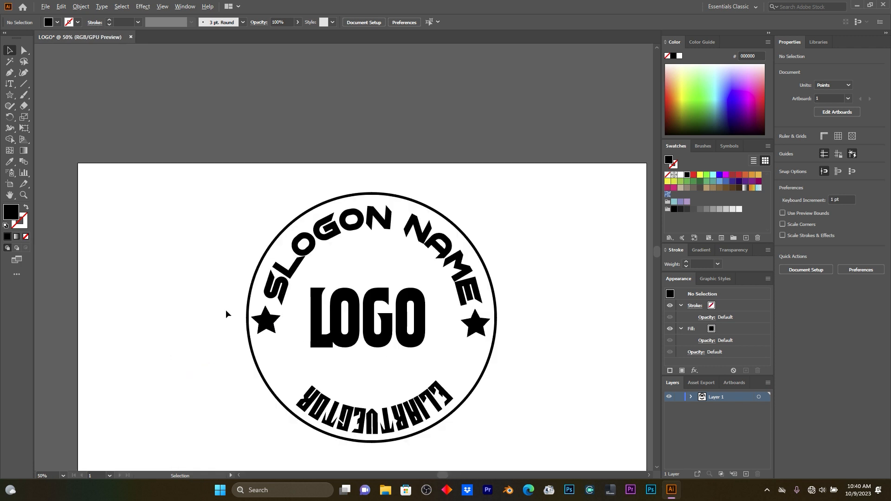
{"action": "scroll", "coordinate": [227, 310], "scroll_direction": "up", "scroll_amount": 1}
{"action": "scroll", "coordinate": [298, 332], "scroll_direction": "down", "scroll_amount": 2}
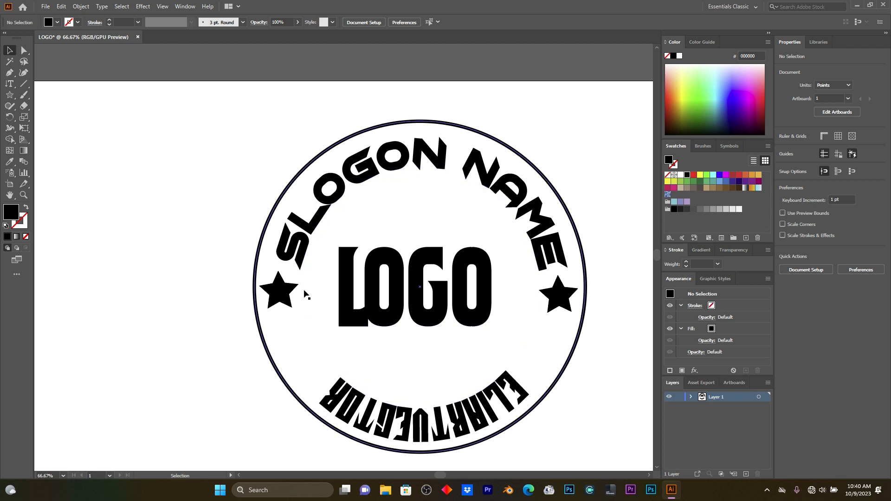
{"action": "left_click", "coordinate": [498, 141]}
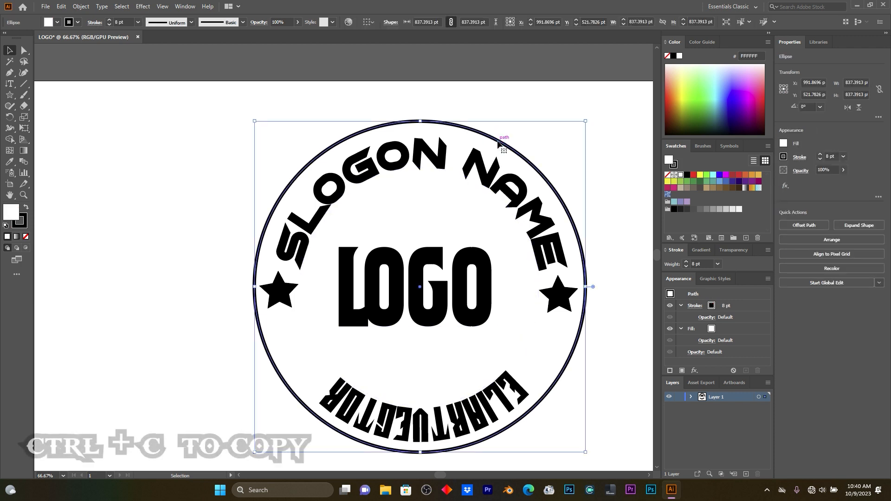
{"action": "key", "text": "ctrl+c"}
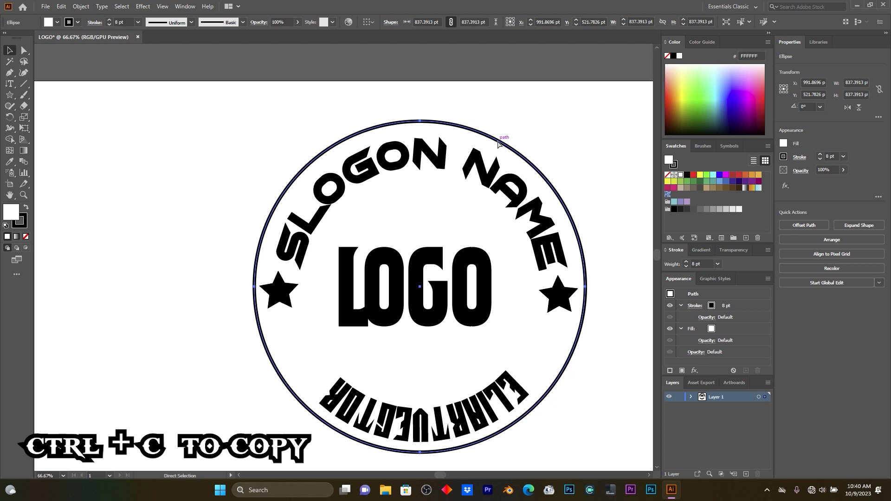
{"action": "key", "text": "ctrl+v"}
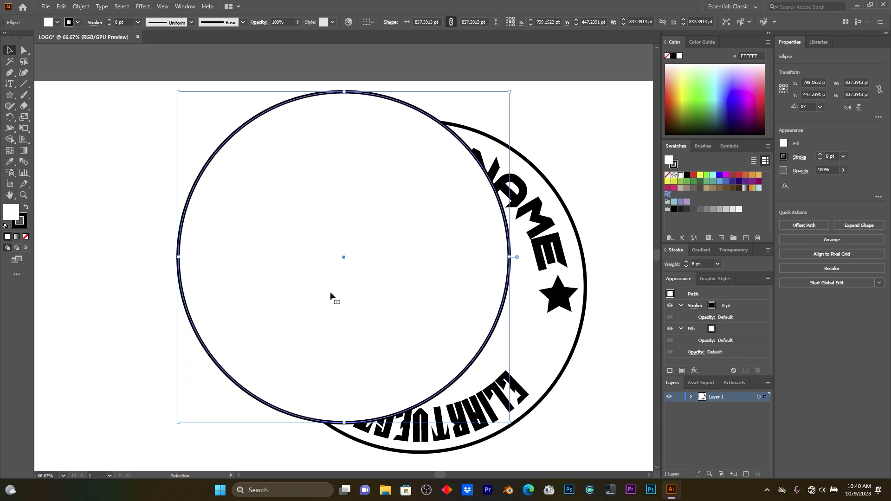
{"action": "left_click", "coordinate": [26, 237]}
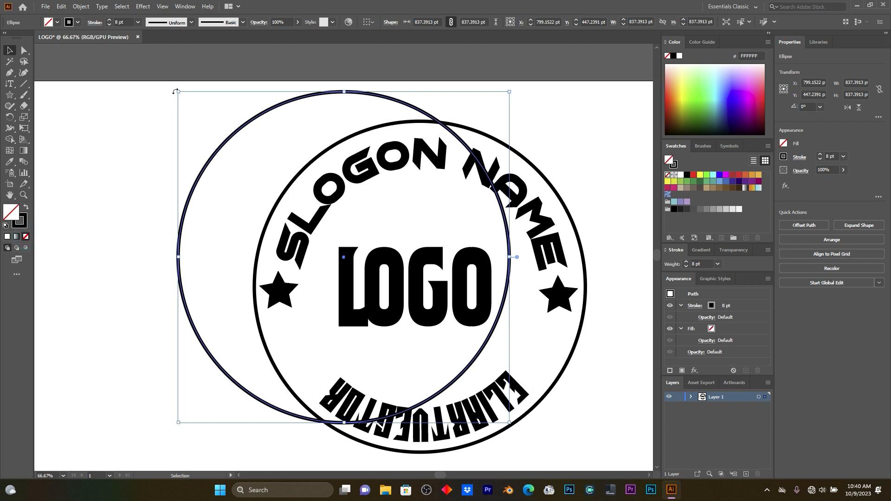
- Shrink the copied circle proportionally to about 542 pt and centre it around the LOGO text inside the outer circle
{"action": "left_click_drag", "start_coordinate": [176, 91], "coordinate": [304, 217]}
{"action": "left_click_drag", "start_coordinate": [407, 320], "coordinate": [420, 286]}
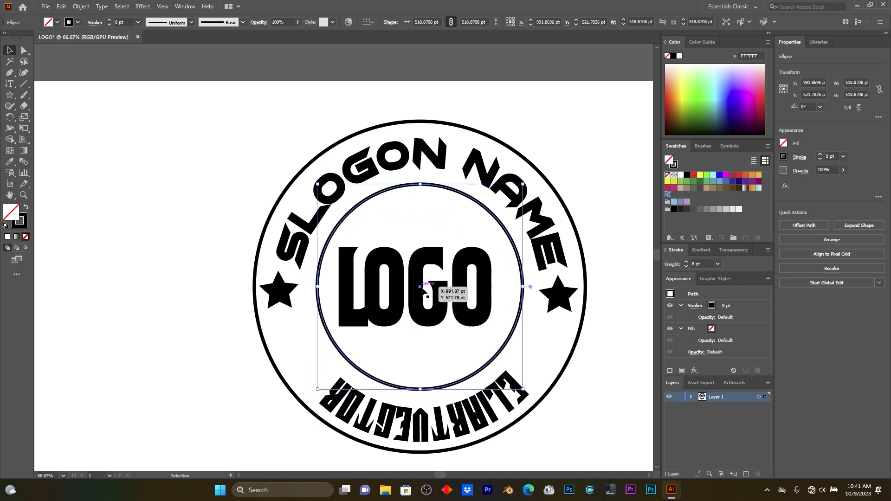
{"action": "left_click_drag", "start_coordinate": [523, 388], "coordinate": [533, 398]}
{"action": "left_click_drag", "start_coordinate": [426, 294], "coordinate": [426, 295]}
{"action": "mouse_move", "coordinate": [533, 398]}
{"action": "left_mouse_down"}
{"action": "mouse_move", "coordinate": [498, 394]}
{"action": "mouse_move", "coordinate": [564, 402]}
{"action": "mouse_move", "coordinate": [371, 342]}
{"action": "mouse_move", "coordinate": [494, 340]}
{"action": "mouse_move", "coordinate": [603, 312]}
{"action": "mouse_move", "coordinate": [495, 350]}
{"action": "mouse_move", "coordinate": [480, 308]}
{"action": "mouse_move", "coordinate": [586, 371]}
{"action": "mouse_move", "coordinate": [501, 420]}
{"action": "mouse_move", "coordinate": [502, 370]}
{"action": "mouse_move", "coordinate": [543, 400]}
{"action": "mouse_move", "coordinate": [538, 409]}
{"action": "mouse_move", "coordinate": [534, 399]}
{"action": "left_mouse_up"}
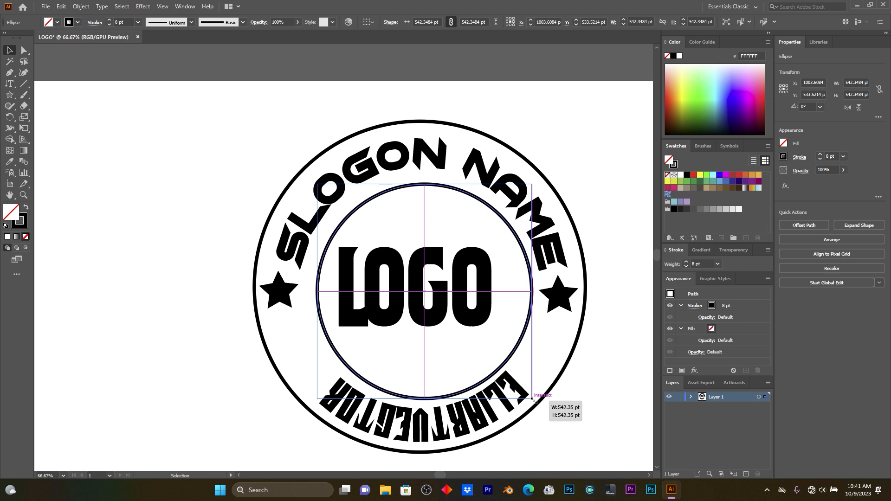
{"action": "left_click_drag", "start_coordinate": [533, 399], "coordinate": [534, 399]}
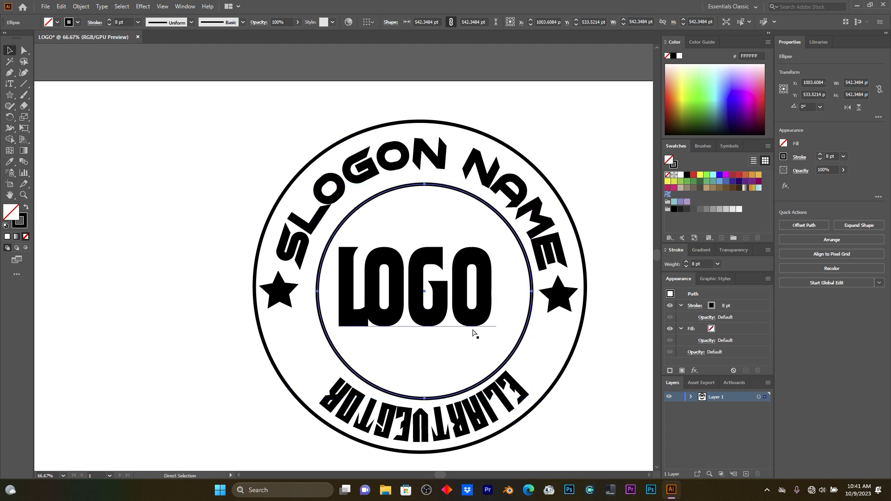
{"action": "left_click_drag", "start_coordinate": [424, 291], "coordinate": [420, 288]}
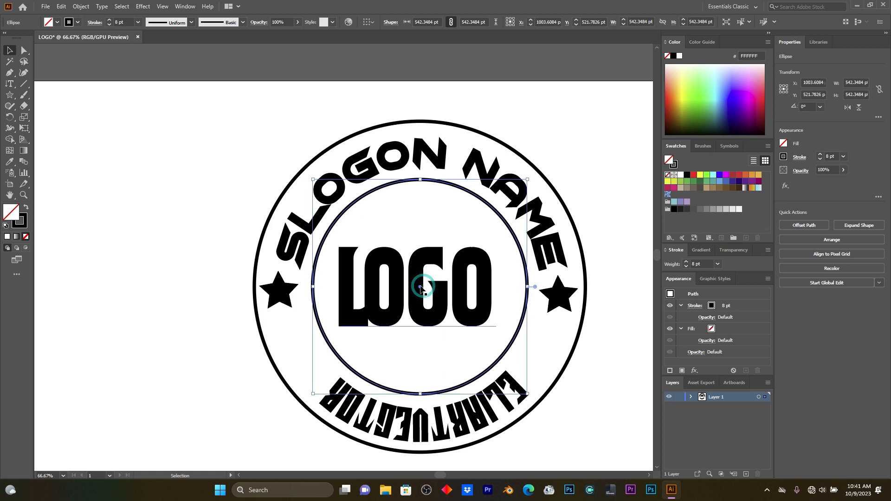
{"action": "left_click", "coordinate": [600, 142]}
{"action": "scroll", "coordinate": [523, 206], "scroll_direction": "down", "scroll_amount": 4}
{"action": "scroll", "coordinate": [623, 196], "scroll_direction": "up", "scroll_amount": 2}
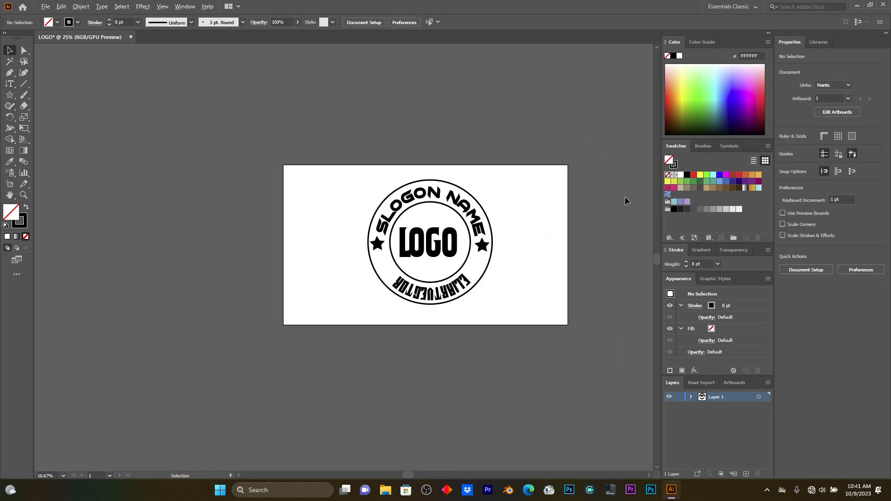
{"action": "scroll", "coordinate": [511, 209], "scroll_direction": "up", "scroll_amount": 1}
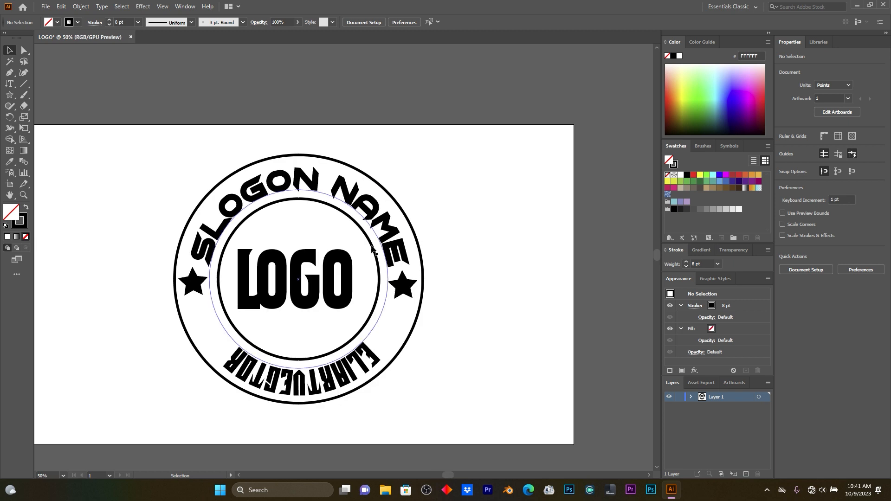
{"action": "scroll", "coordinate": [369, 254], "scroll_direction": "up", "scroll_amount": 1}
{"action": "scroll", "coordinate": [384, 251], "scroll_direction": "down", "scroll_amount": 1}
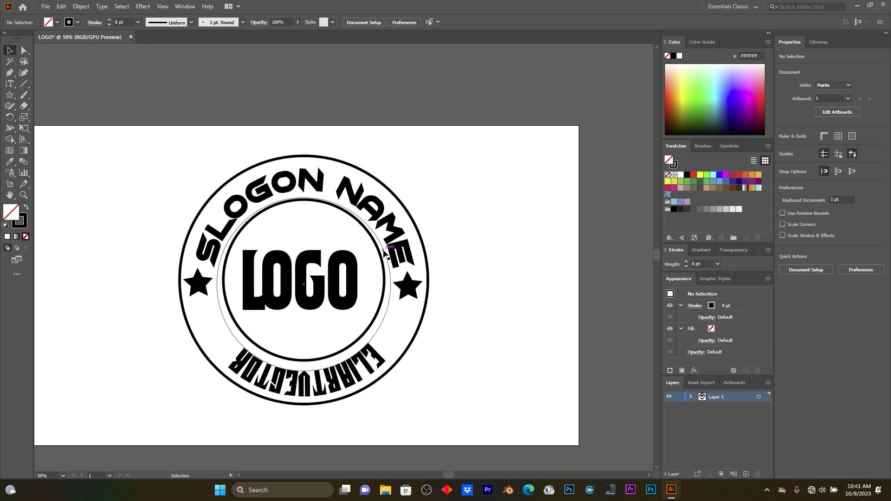